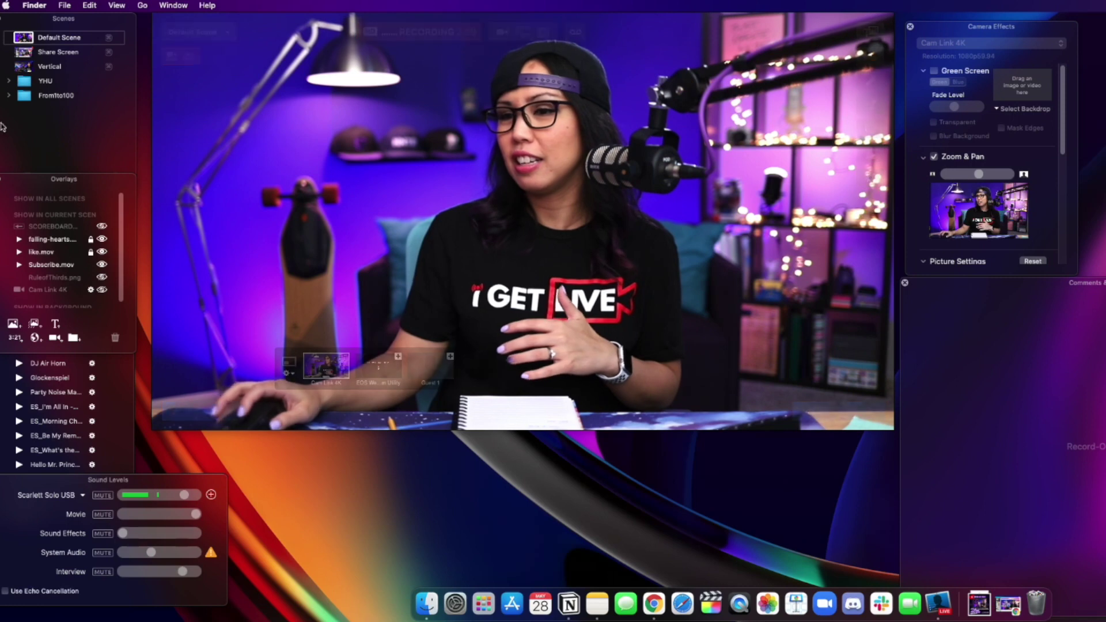
# Preview the Share Screen scene with the round camera, then return to Default Scene.
pyautogui.moveTo(566, 154)
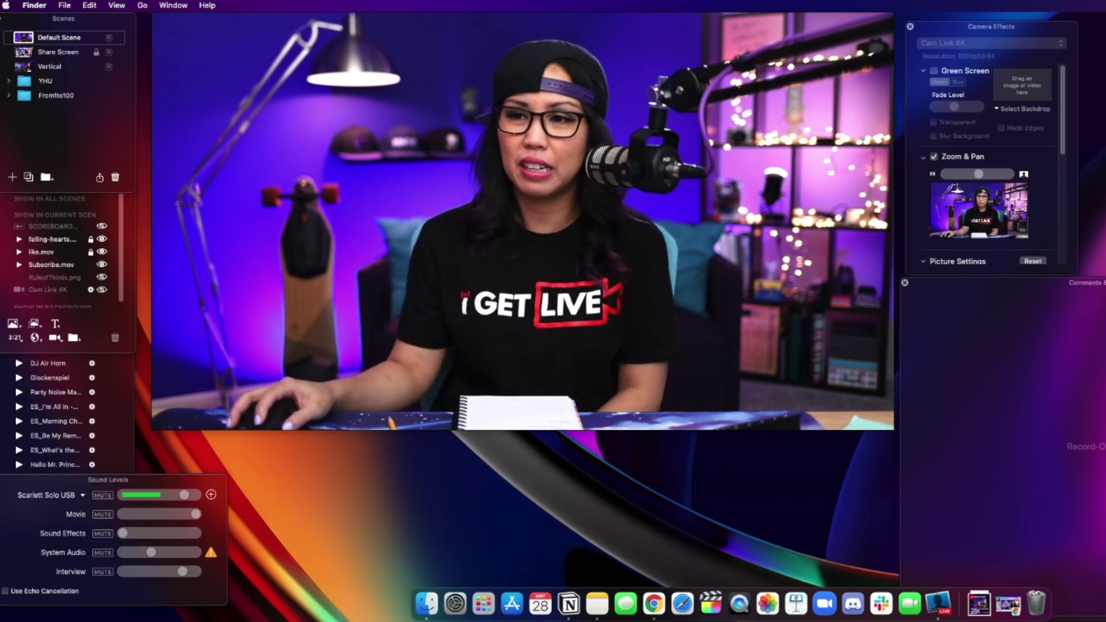
pyautogui.click(25, 52)
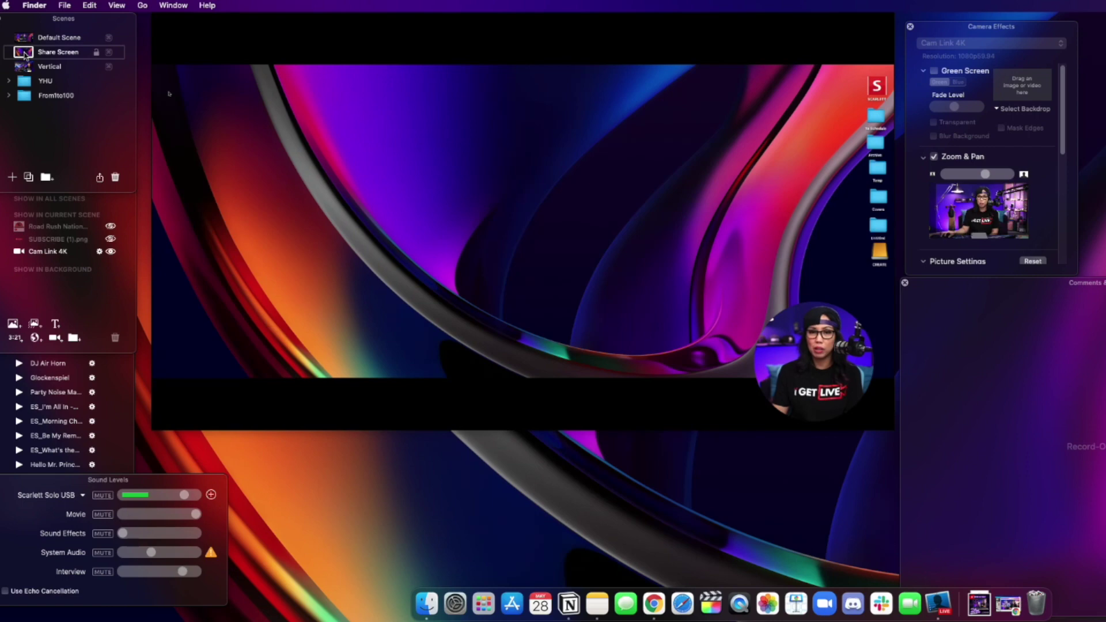
pyautogui.click(25, 42)
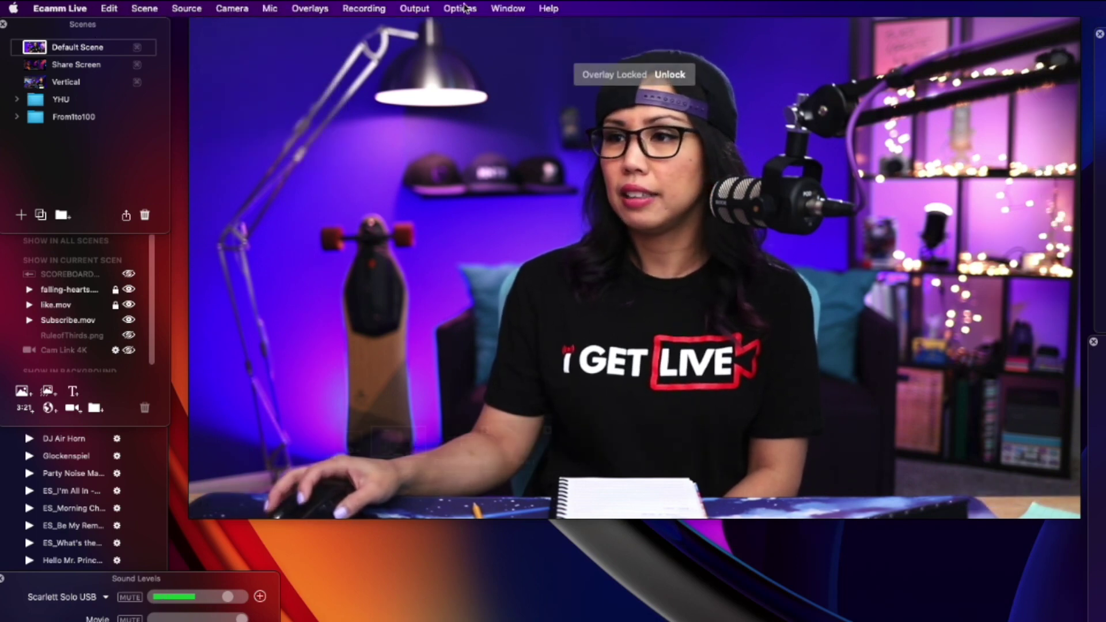
# Create a new empty scene named 'TEST Default' below Default Scene.
pyautogui.click(461, 8)
pyautogui.moveTo(519, 10)
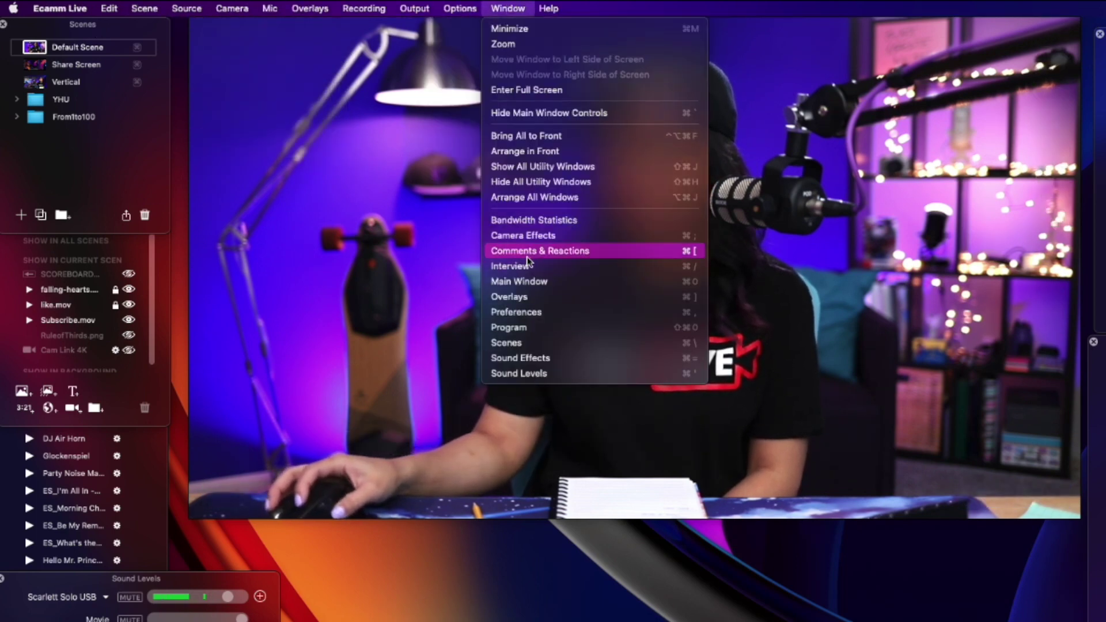
pyautogui.click(536, 346)
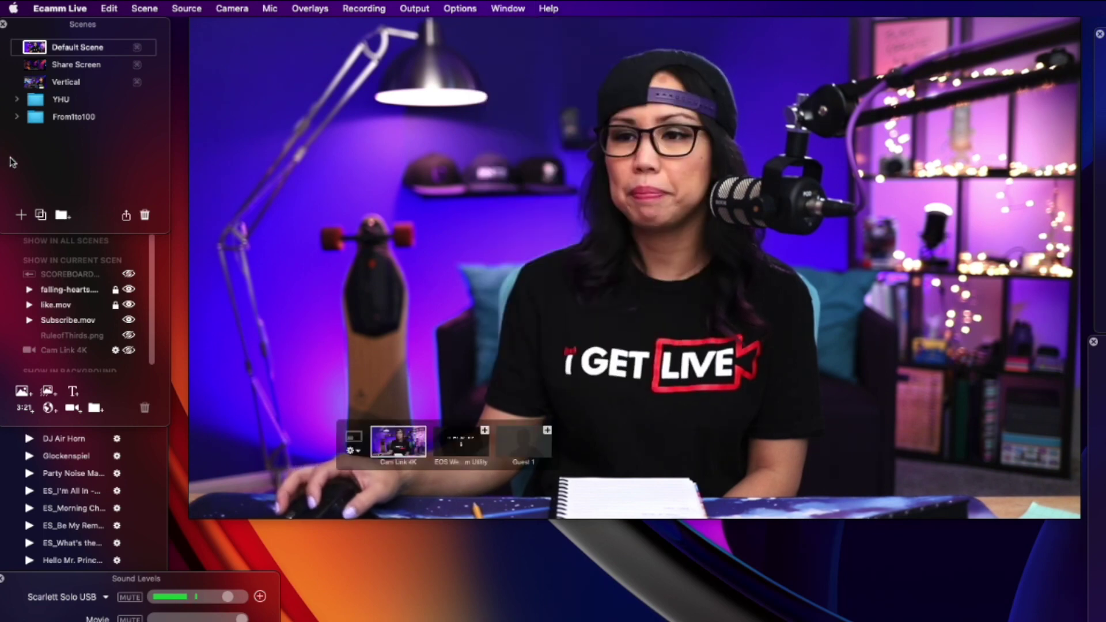
pyautogui.click(21, 217)
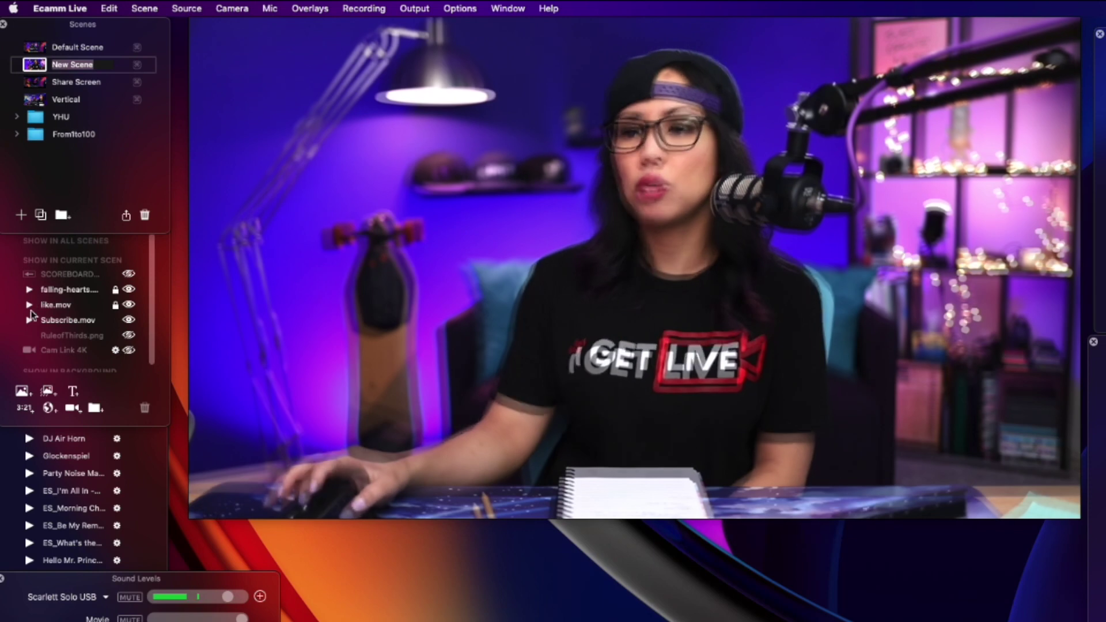
pyautogui.write('TEST Default')
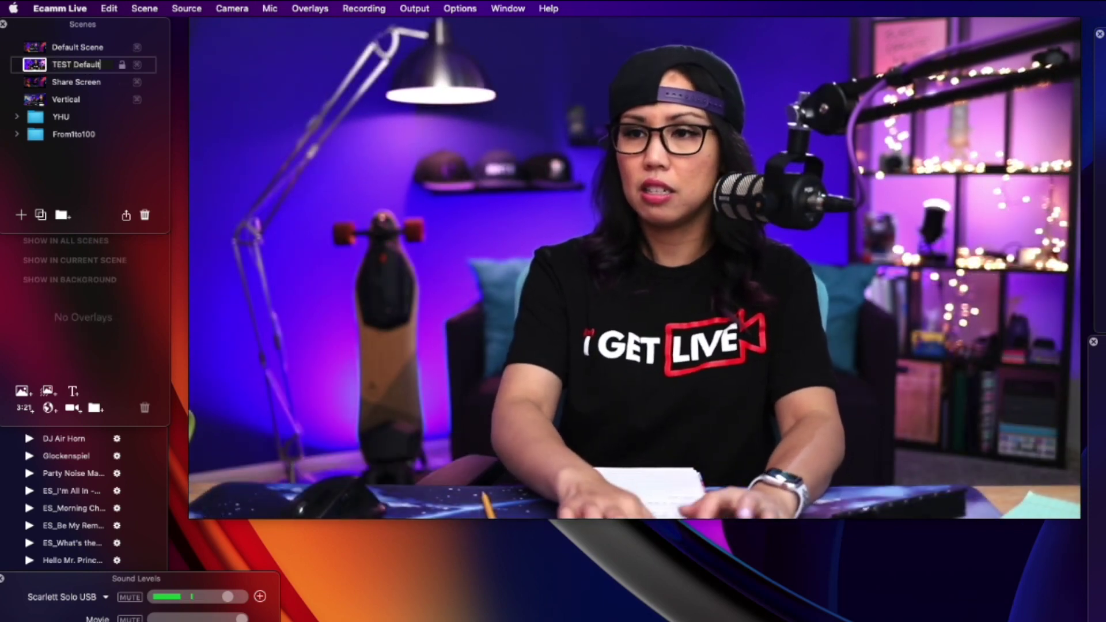
pyautogui.click(39, 67)
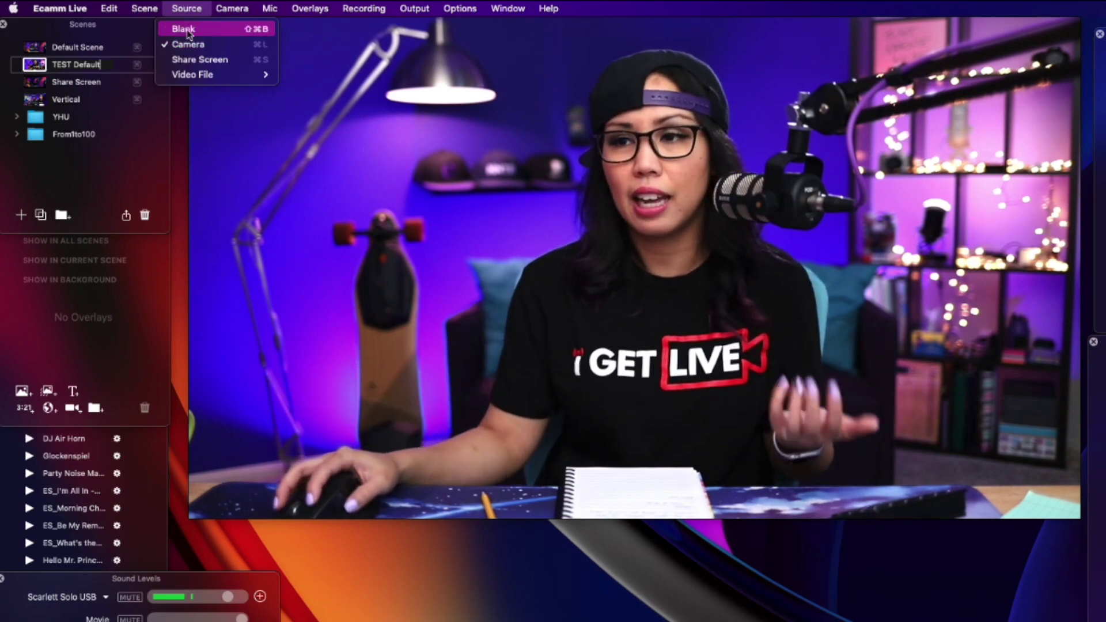
# Set the background to Blank and stretch the Cam Link 4K camera overlay to fill the frame.
pyautogui.click(184, 29)
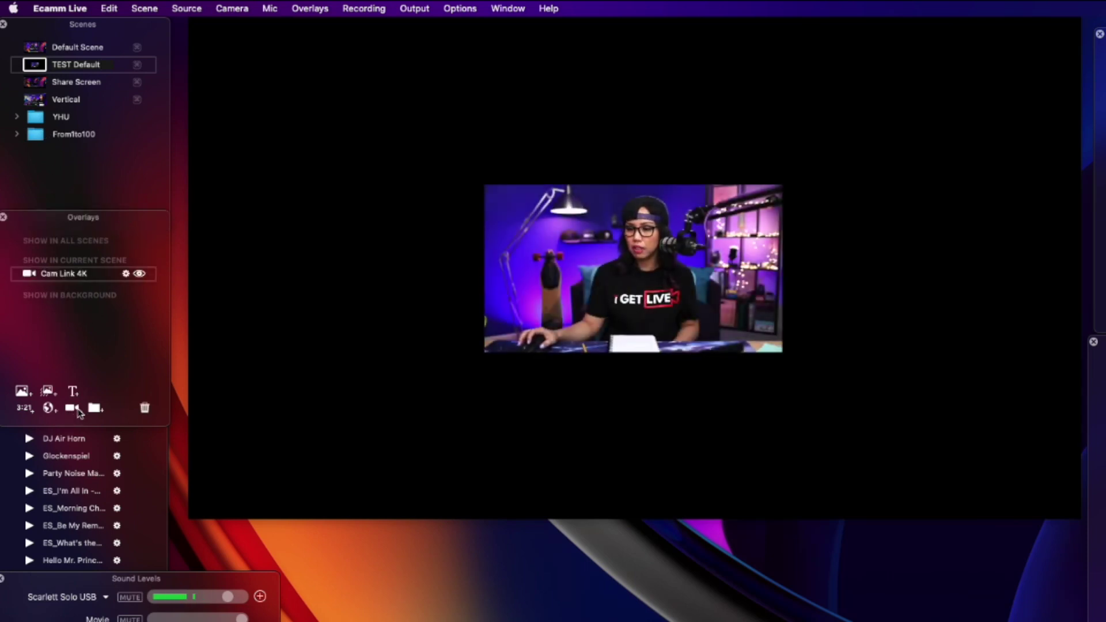
pyautogui.moveTo(634, 257); pyautogui.dragTo(337, 91)
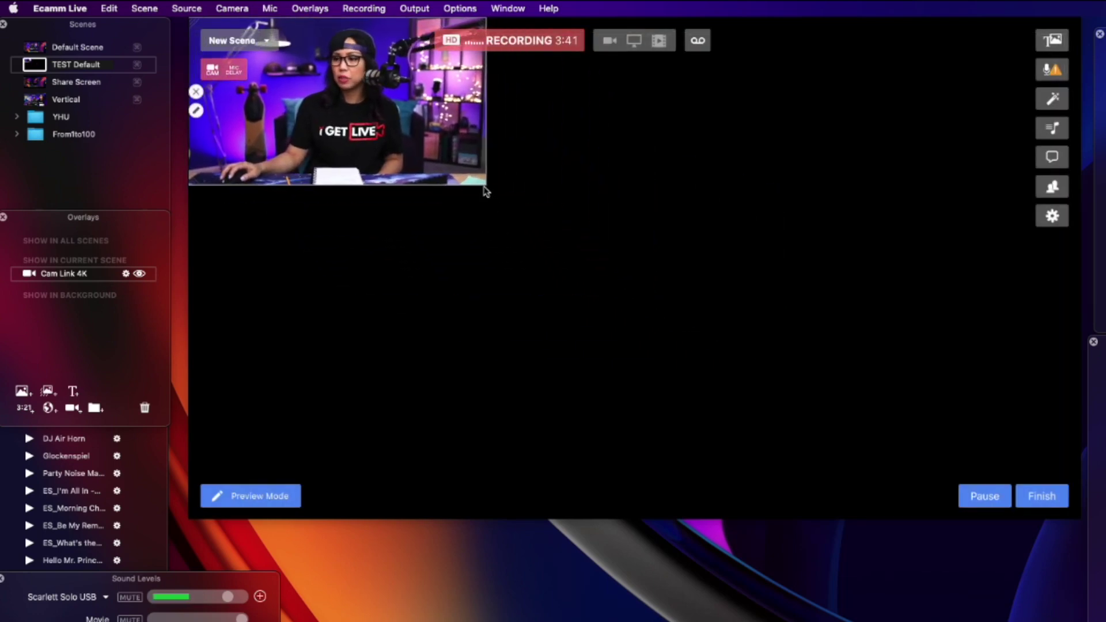
pyautogui.moveTo(485, 184); pyautogui.dragTo(1078, 519)
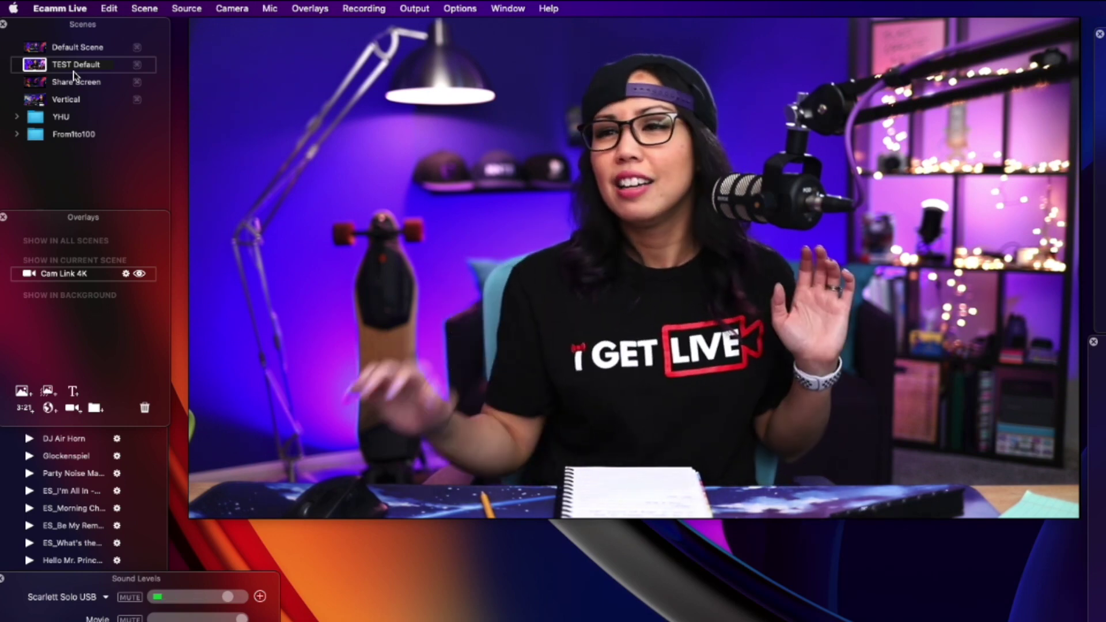
# Add RuleofThirds.png from Documents > Livestreams > EcammStuff as an image overlay.
pyautogui.moveTo(280, 306)
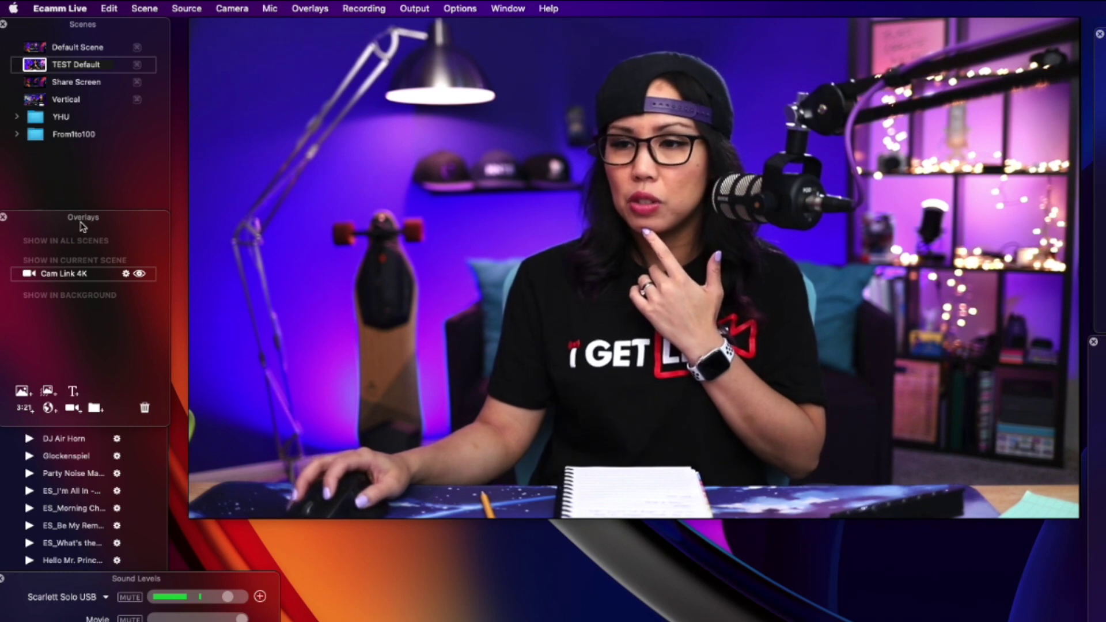
pyautogui.click(22, 392)
pyautogui.click(641, 150)
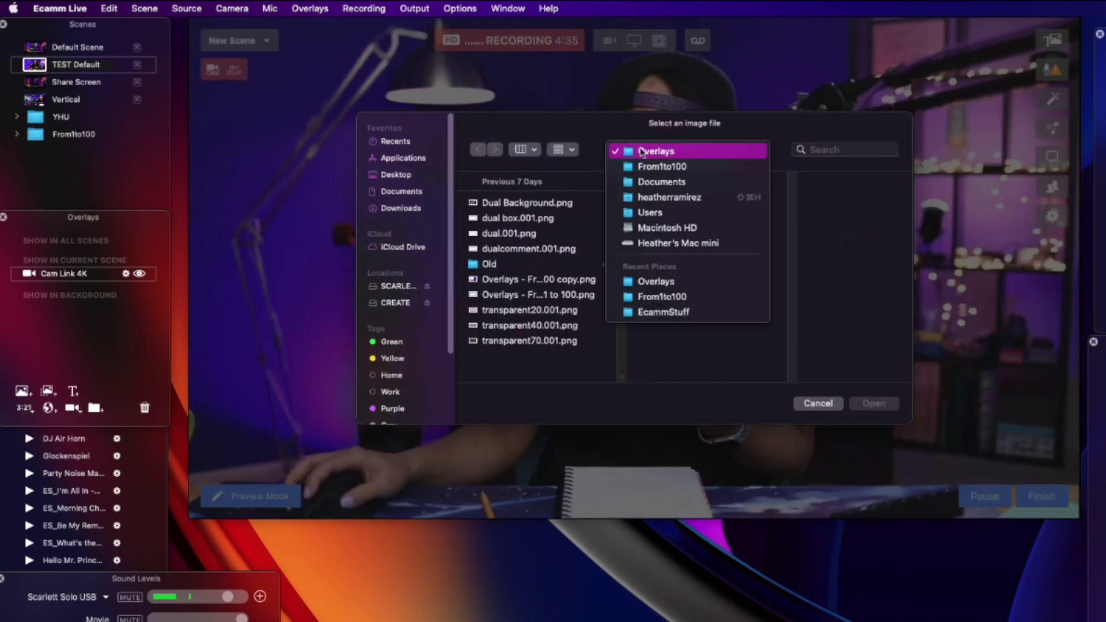
pyautogui.click(671, 182)
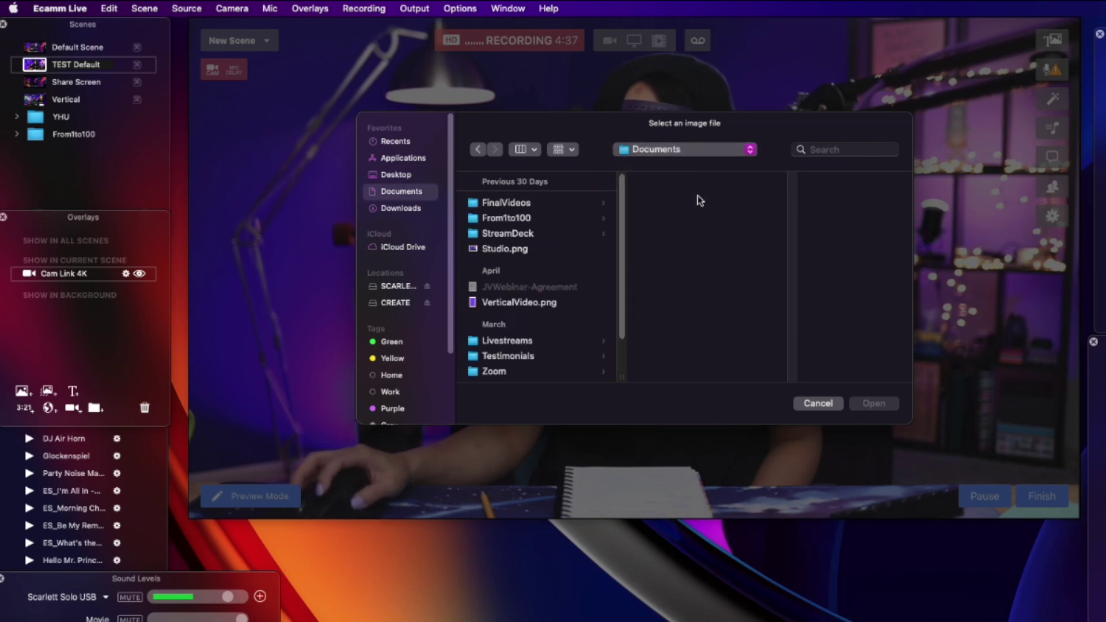
pyautogui.click(523, 339)
pyautogui.scroll(-2, 573, 353)
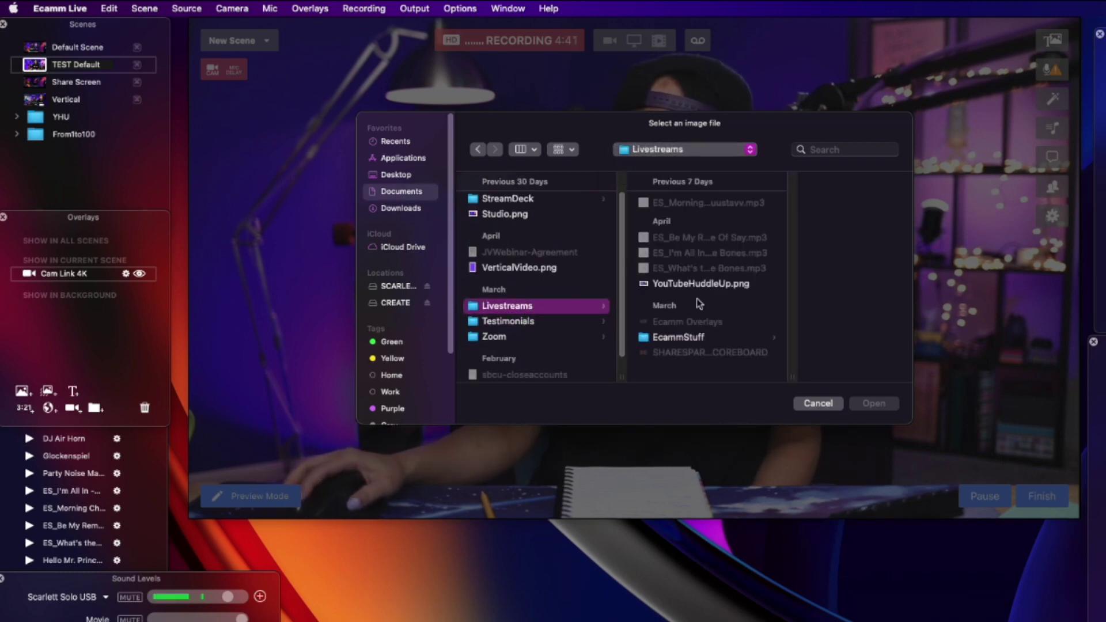
pyautogui.click(679, 337)
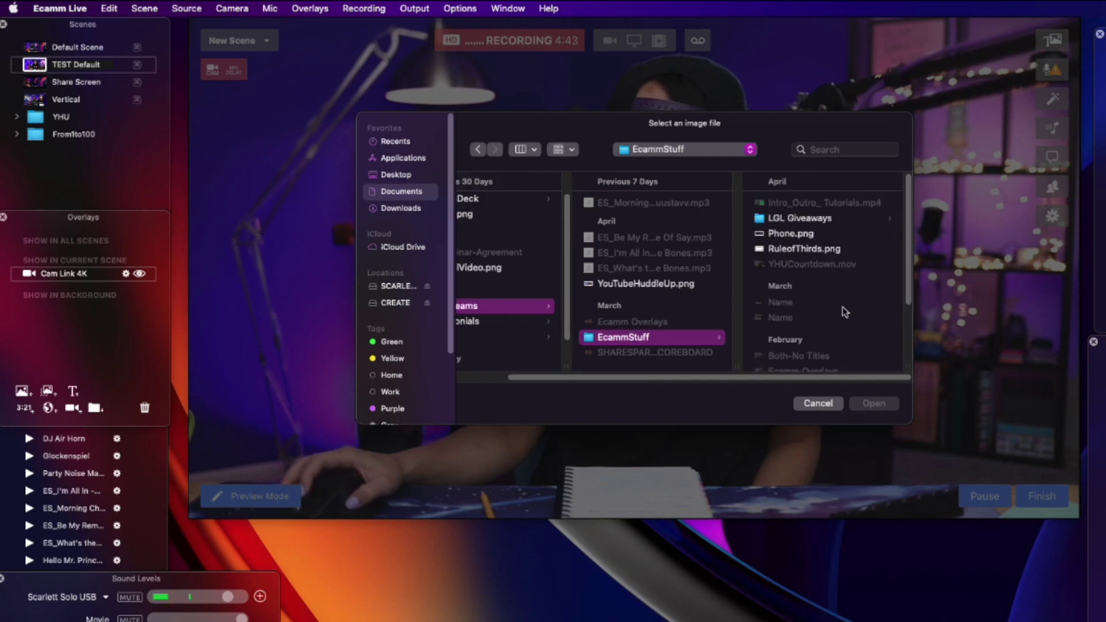
pyautogui.click(822, 249)
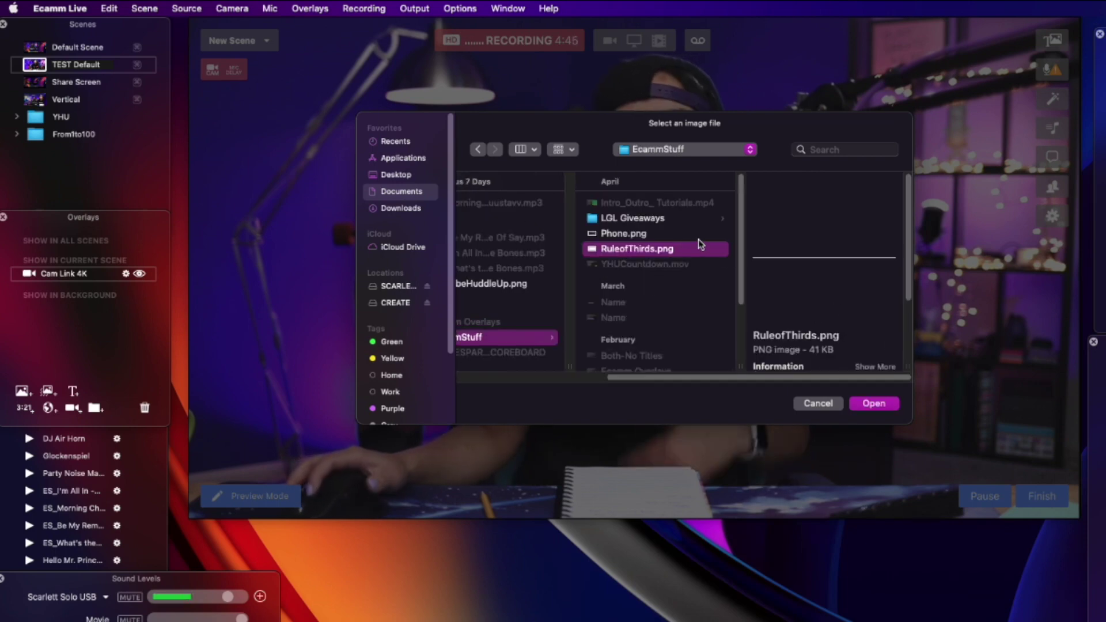
pyautogui.click(860, 402)
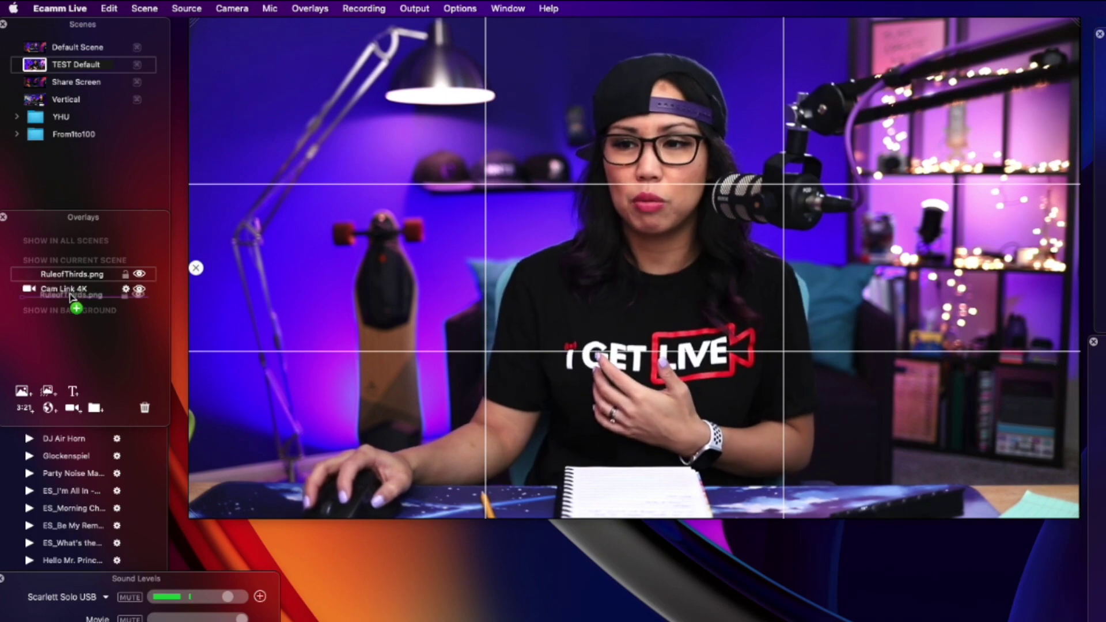
# Reorder RuleofThirds.png above Cam Link 4K in the Overlays list and hide it.
pyautogui.moveTo(70, 296); pyautogui.dragTo(76, 293)
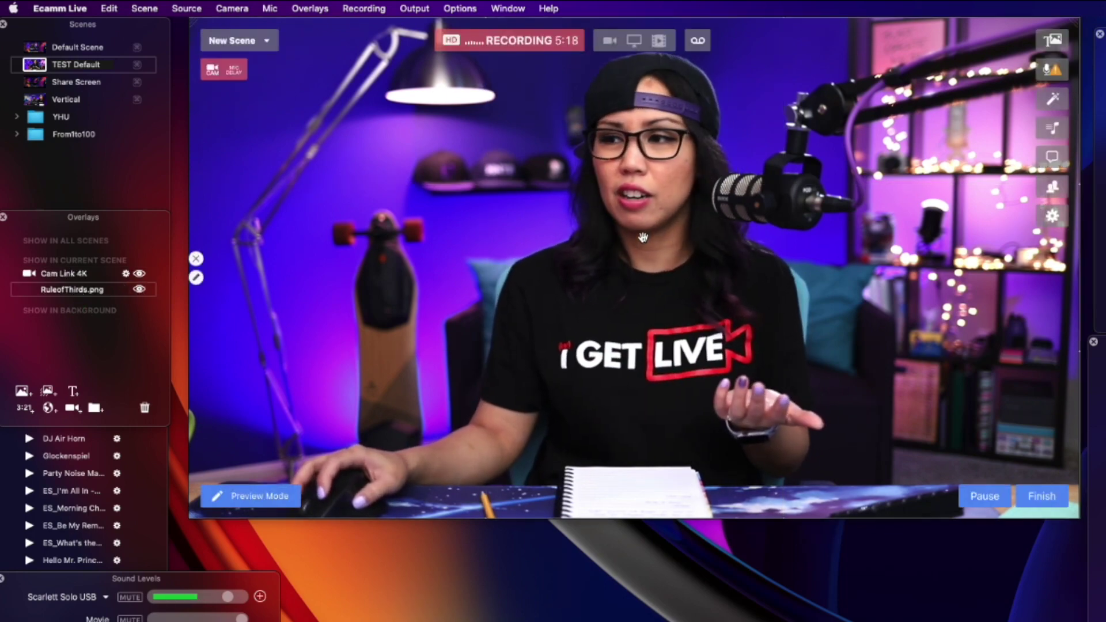
pyautogui.moveTo(622, 245); pyautogui.dragTo(622, 268)
pyautogui.moveTo(72, 289); pyautogui.dragTo(78, 269)
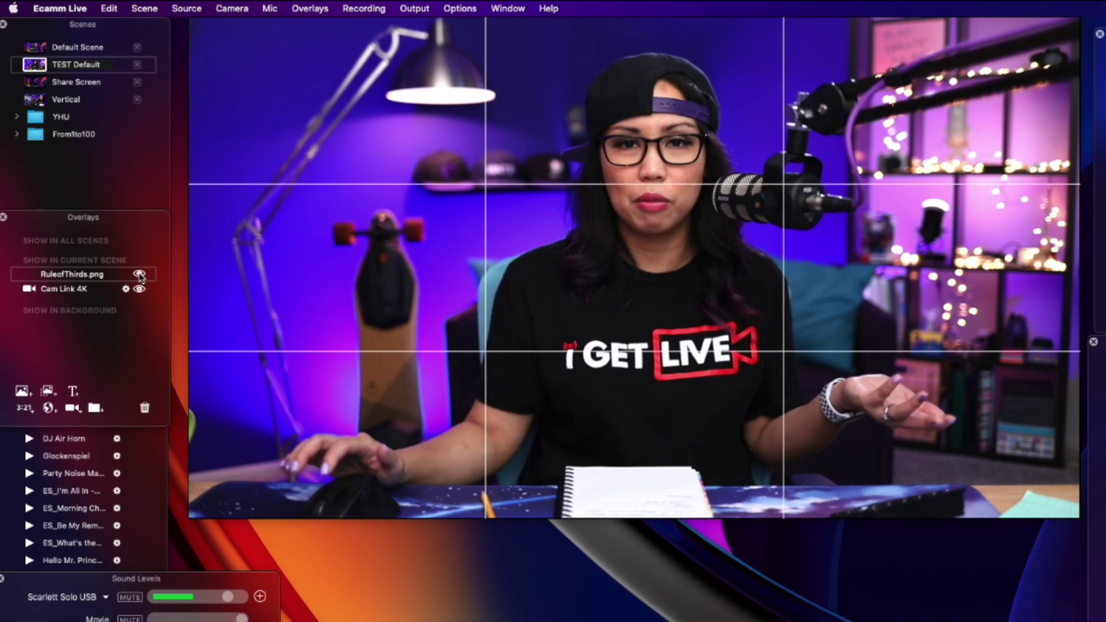
pyautogui.click(138, 274)
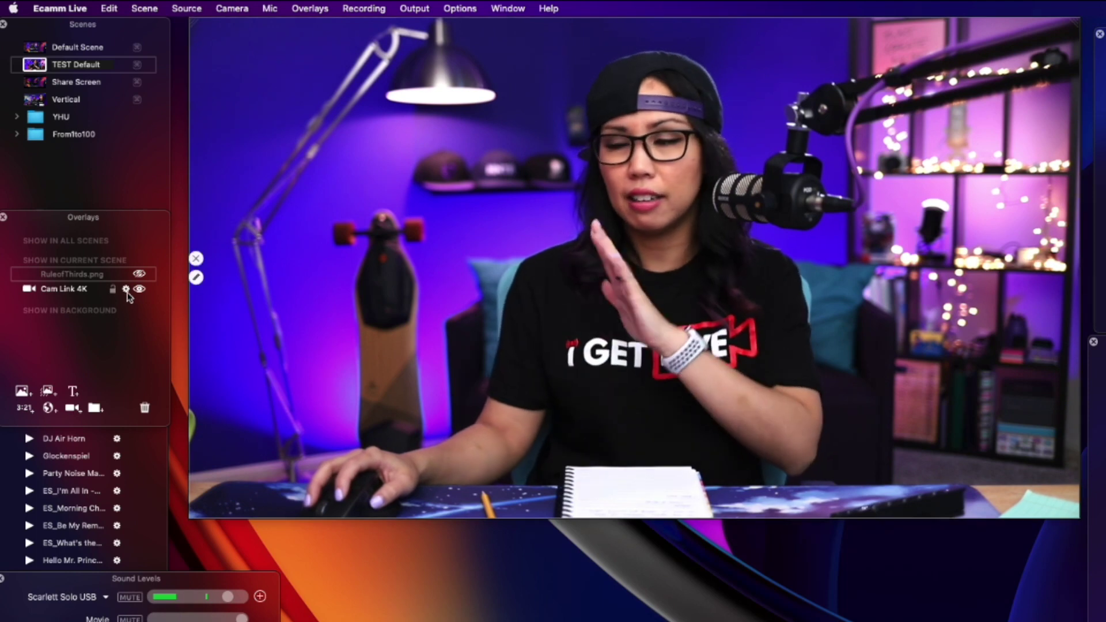
# Select the Cam Link 4K overlay in the Overlays panel and lock it.
pyautogui.moveTo(110, 291)
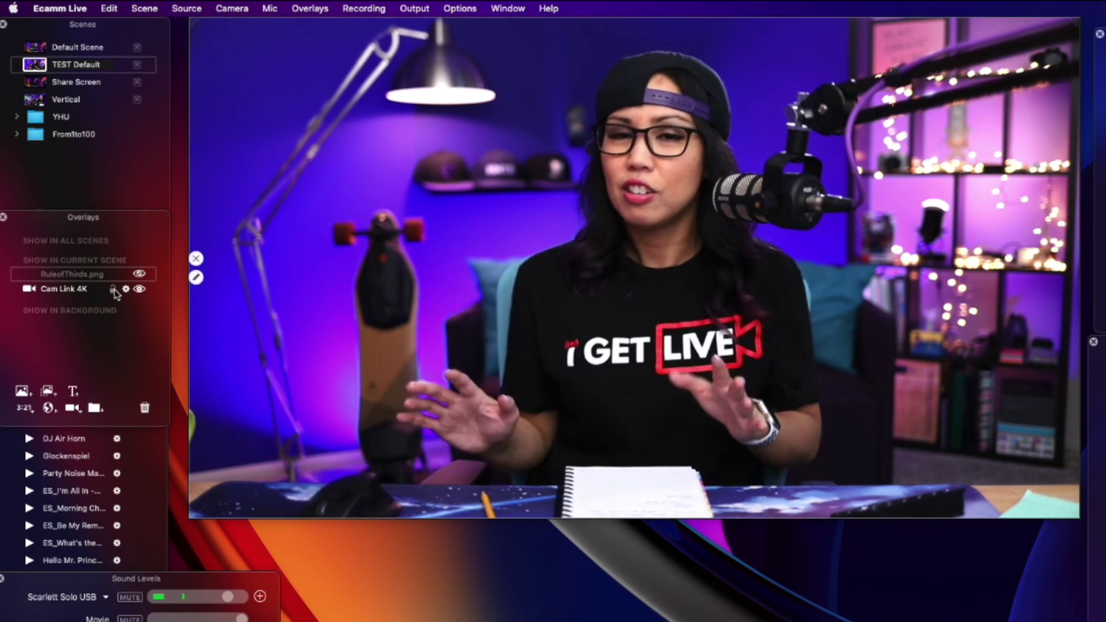
pyautogui.click(115, 294)
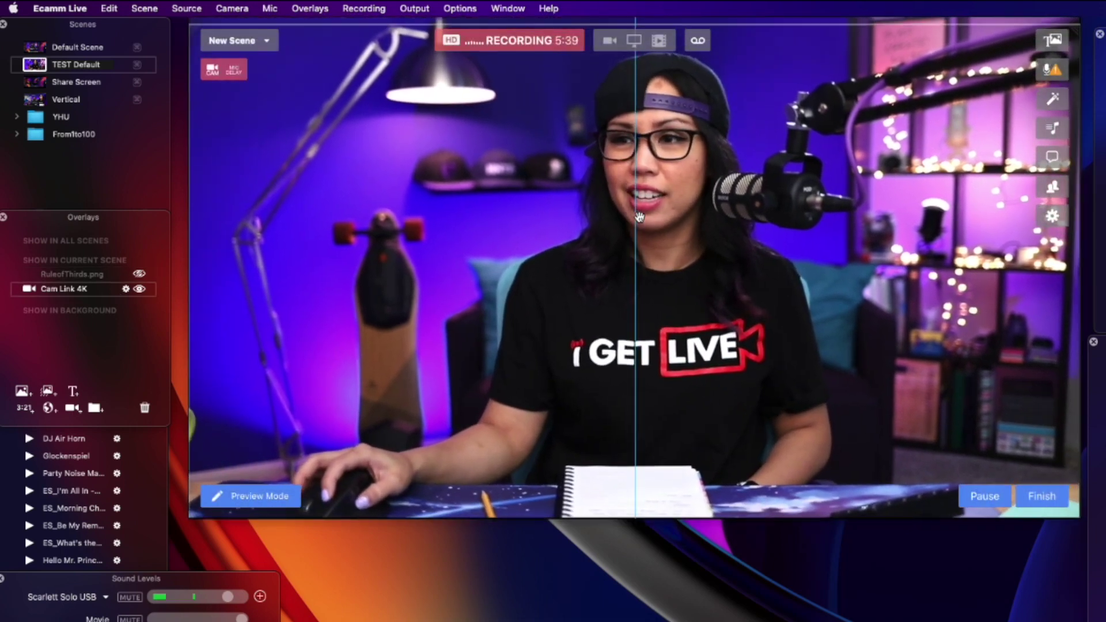
pyautogui.moveTo(639, 217); pyautogui.dragTo(636, 208)
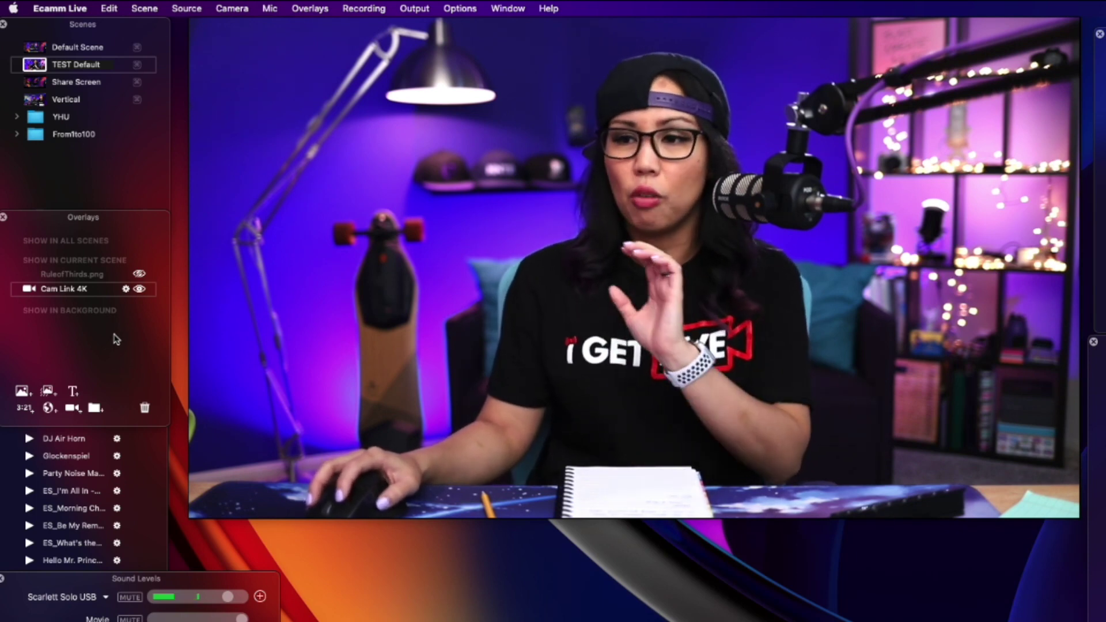
pyautogui.click(113, 290)
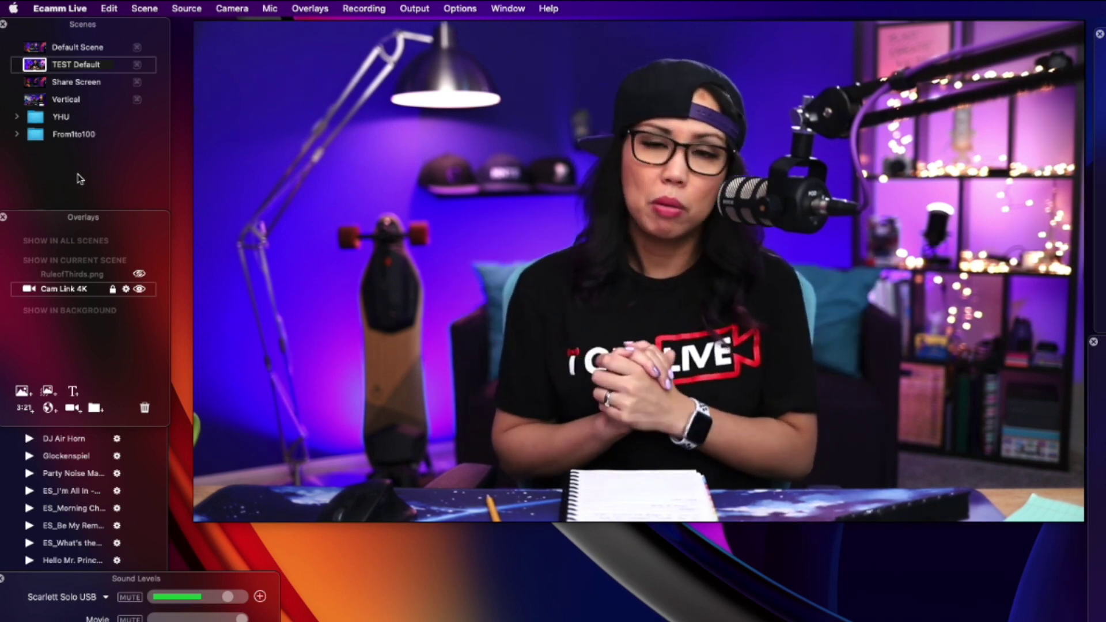
# Create a new empty scene named 'TEST Screenshare', then switch to TEST Default.
pyautogui.moveTo(80, 179)
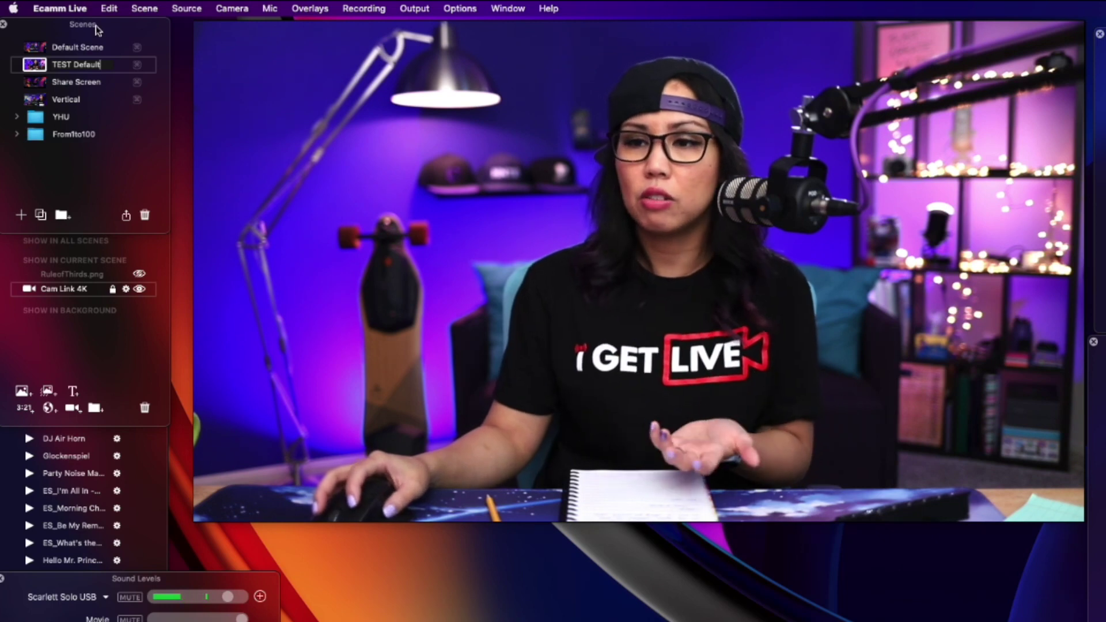
pyautogui.click(21, 215)
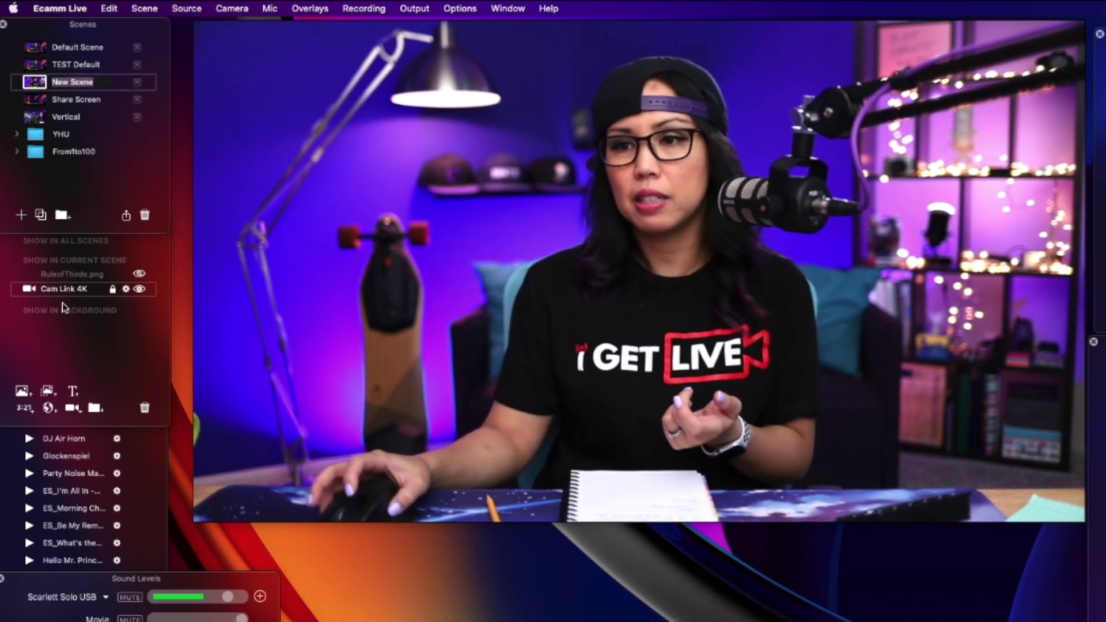
pyautogui.write('TEST Sc')
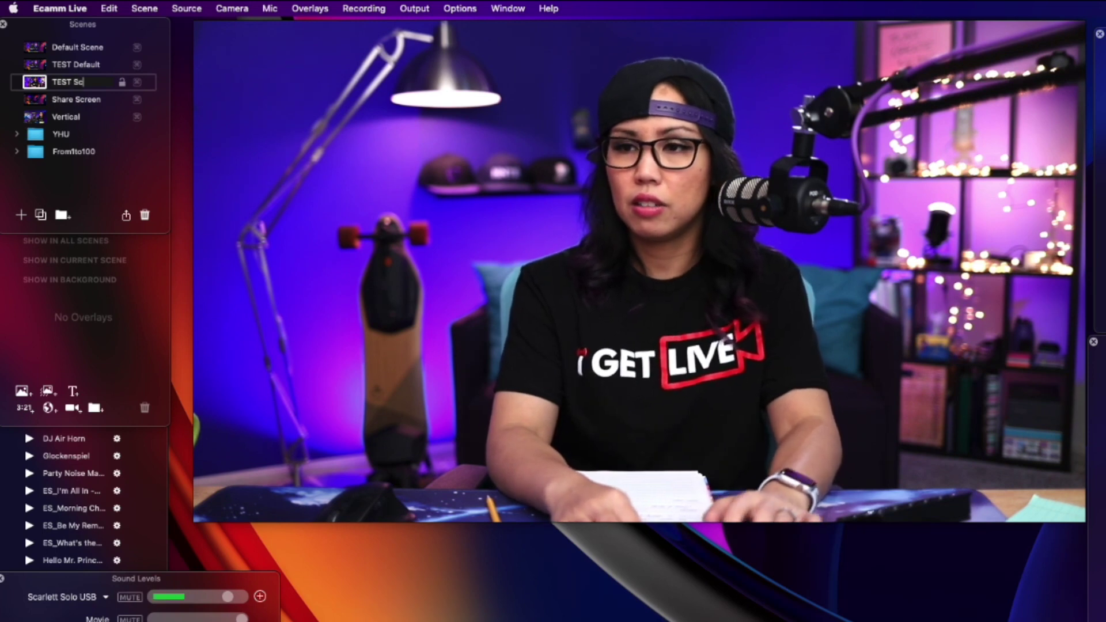
pyautogui.write('reenshare')
pyautogui.press('Return')
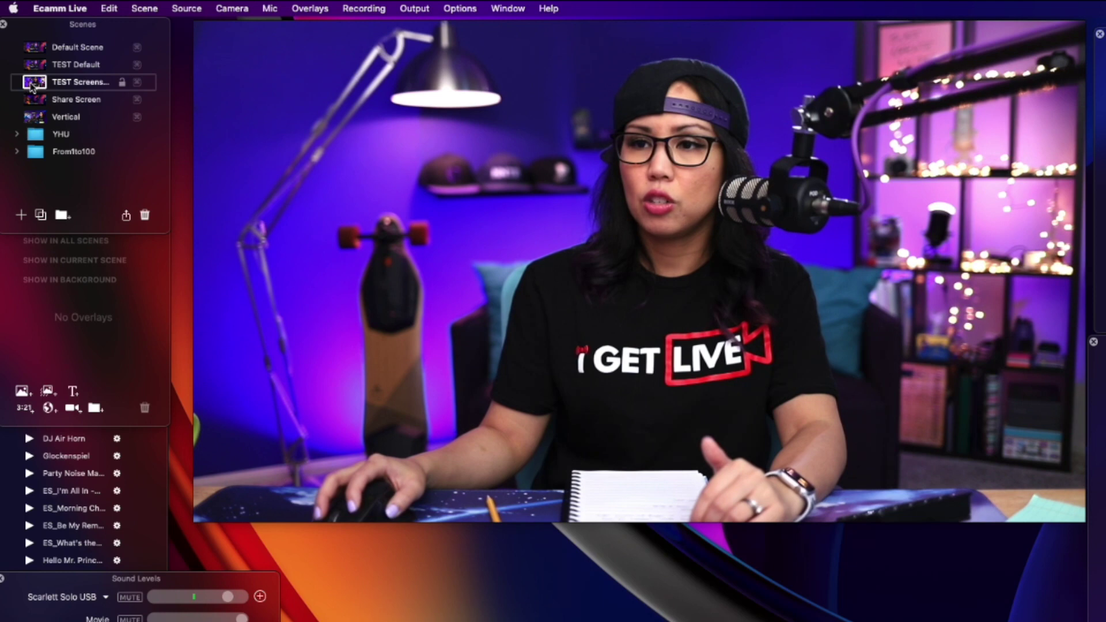
pyautogui.moveTo(307, 108)
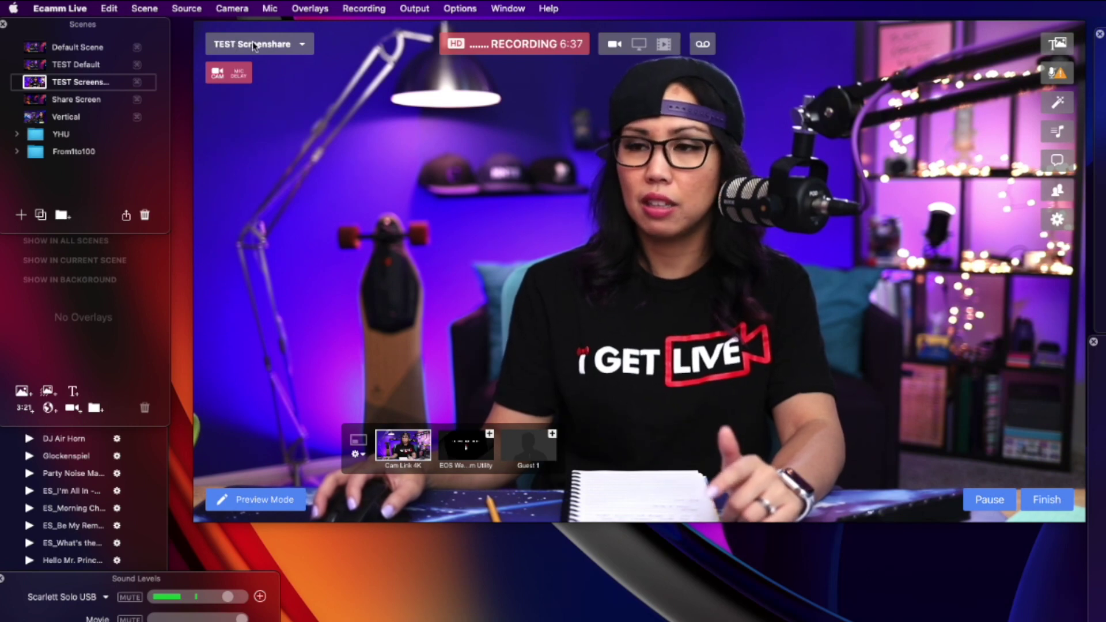
pyautogui.click(70, 64)
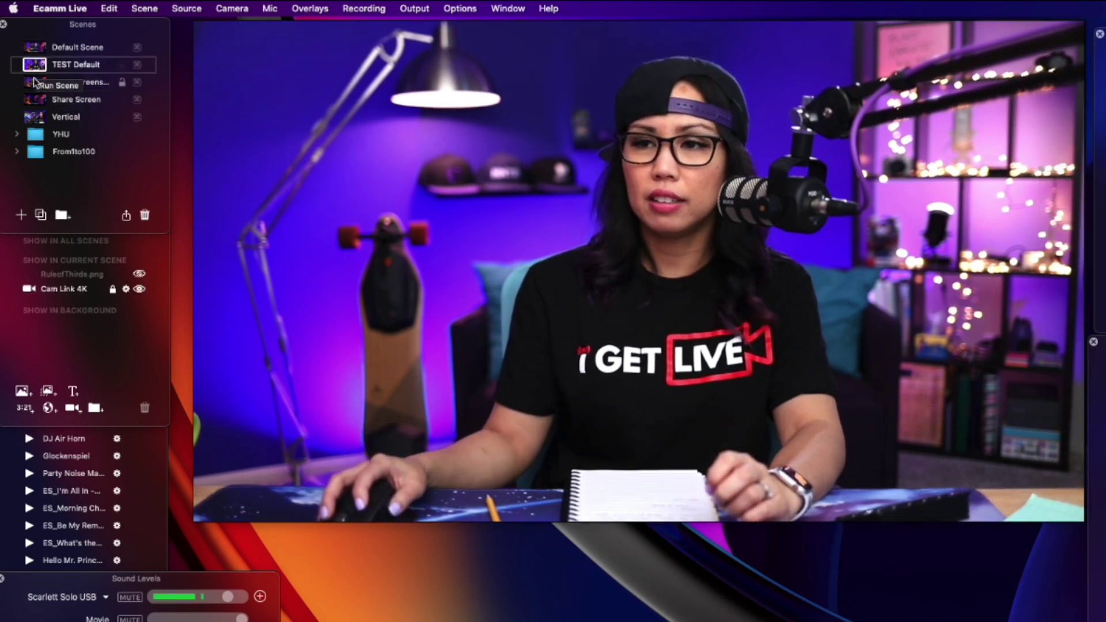
# Return to TEST Screenshare and dismiss the preview's scene dropdown without changing scenes.
pyautogui.click(35, 78)
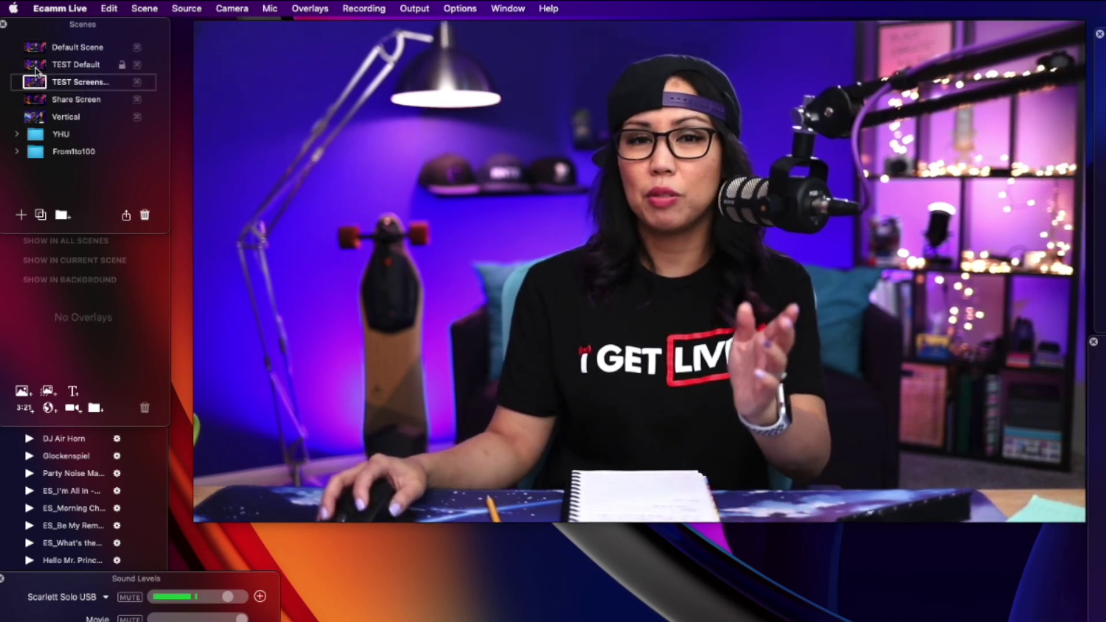
pyautogui.click(302, 45)
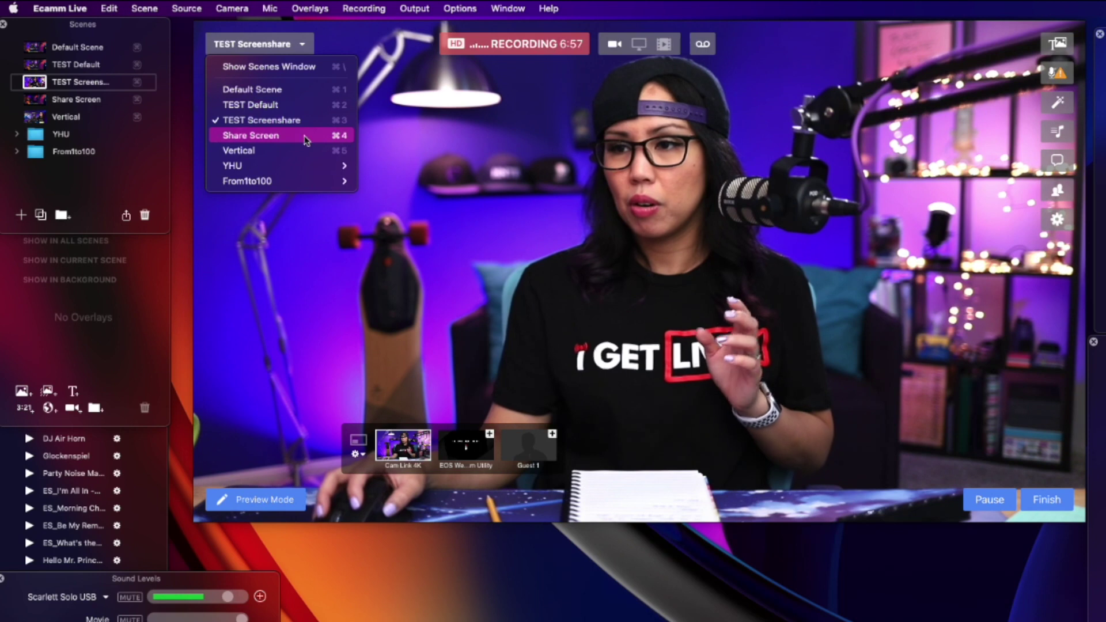
pyautogui.click(344, 120)
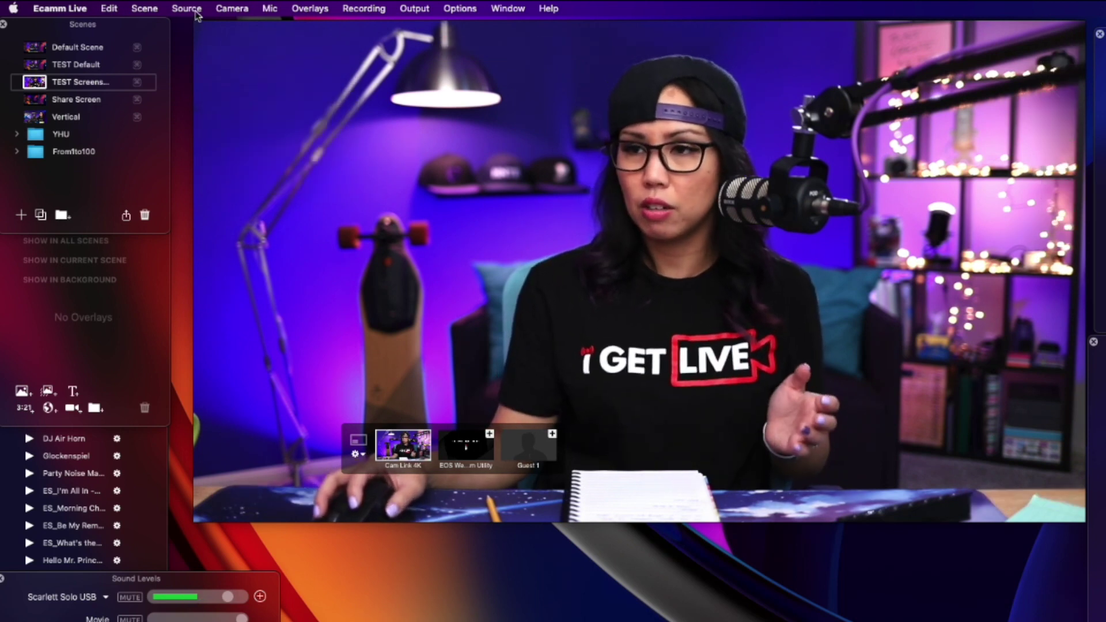
# Set TEST Screenshare's source to Blank and add Cam Link 4K as a camera overlay.
pyautogui.click(195, 11)
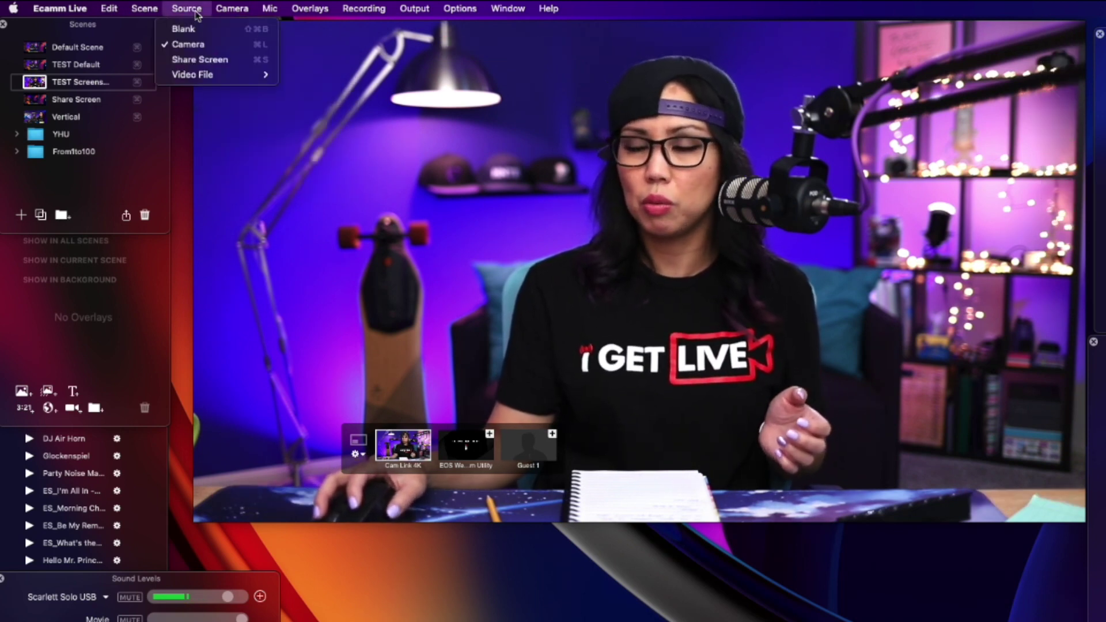
pyautogui.click(194, 29)
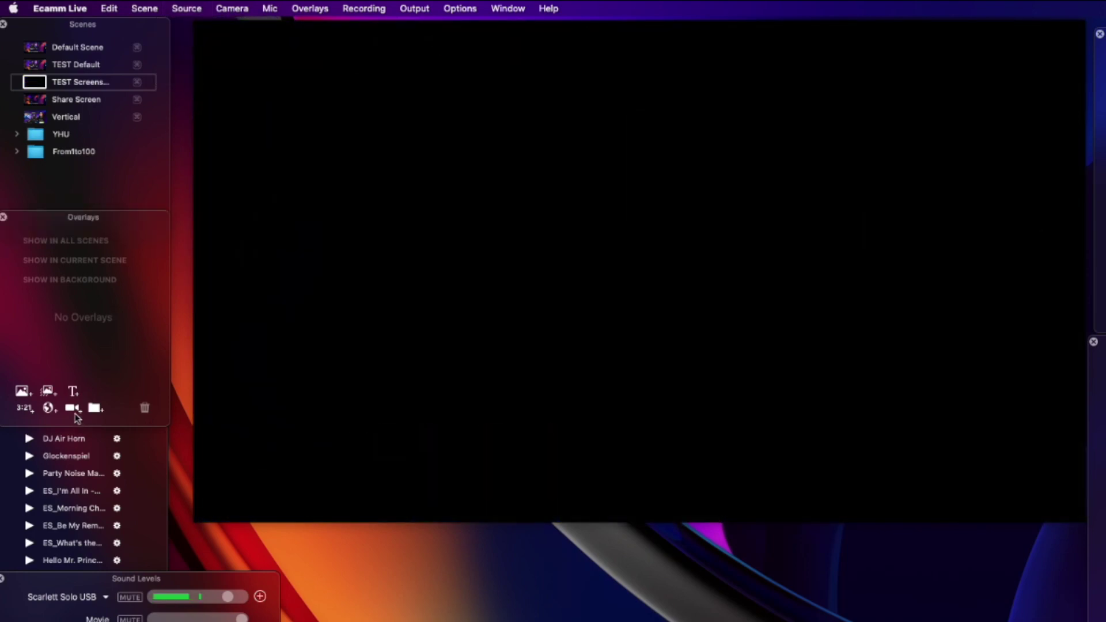
pyautogui.click(72, 408)
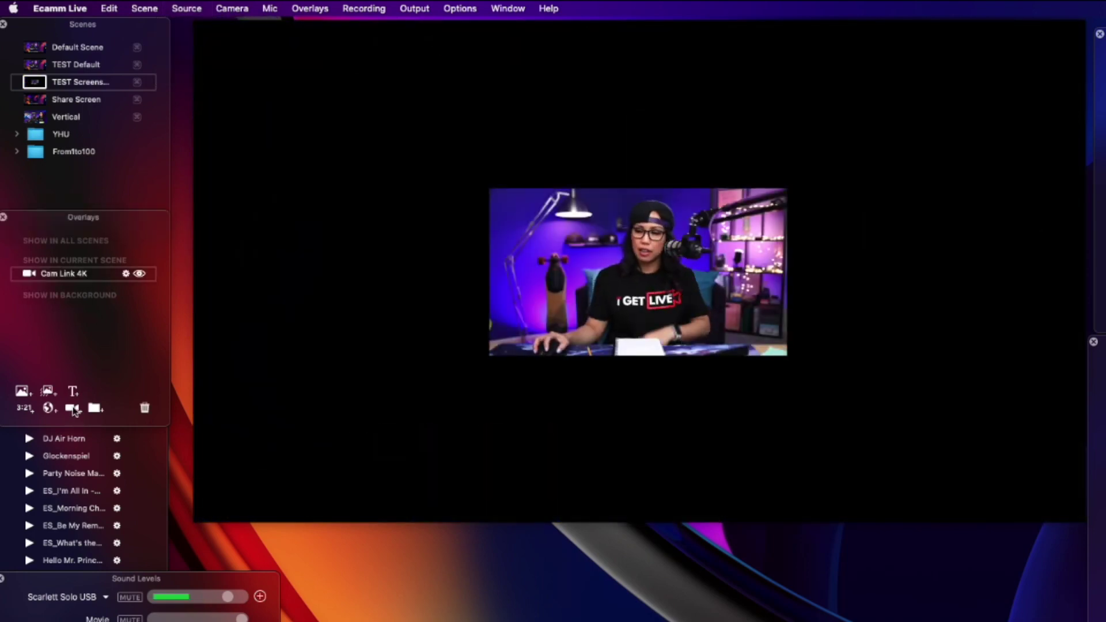
pyautogui.moveTo(230, 319)
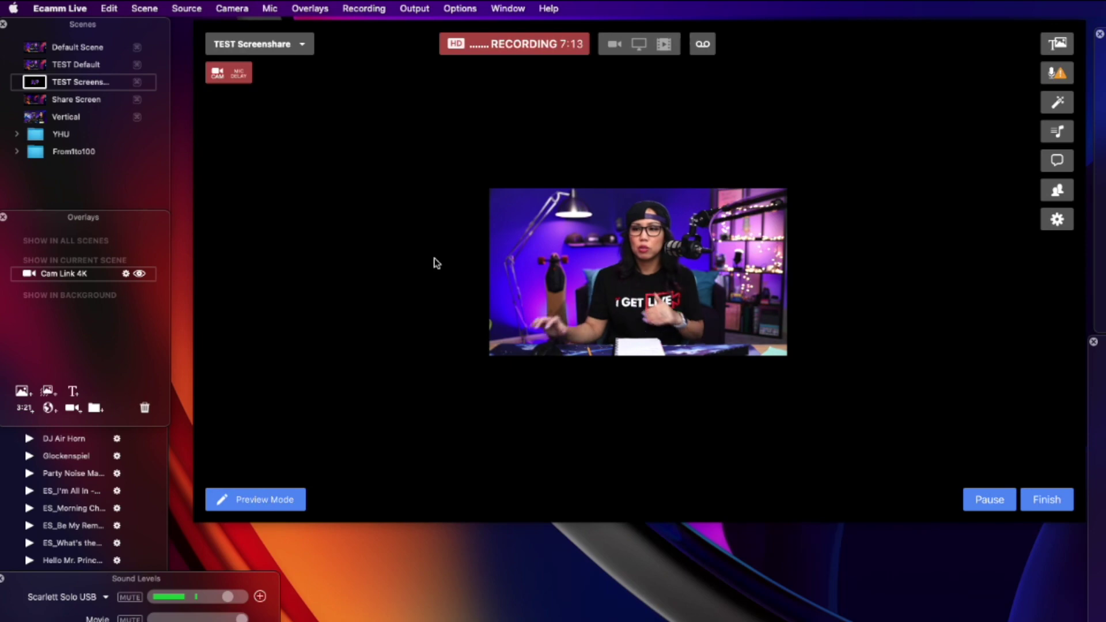
pyautogui.moveTo(593, 274)
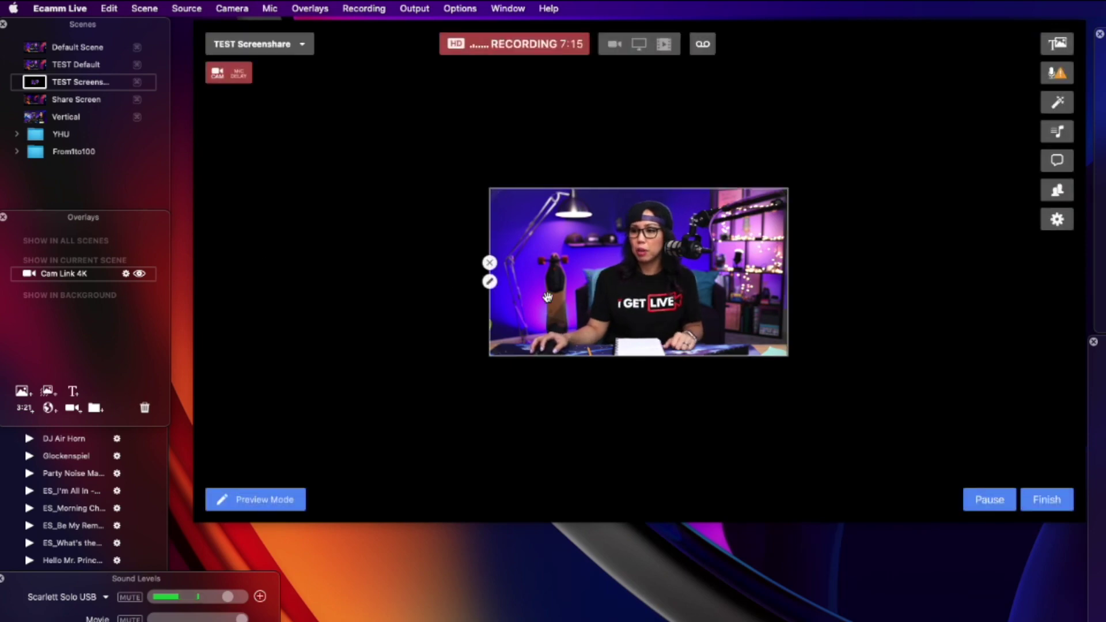
# Make the Cam Link 4K overlay Round, move it bottom-right, and switch the source to Screen Share.
pyautogui.click(490, 282)
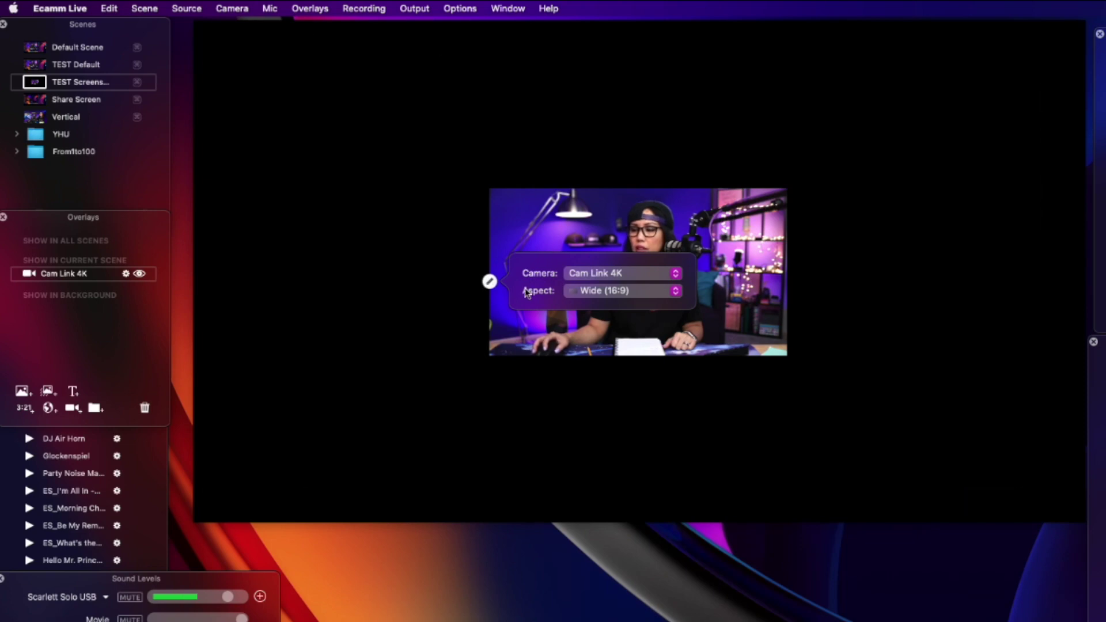
pyautogui.click(593, 272)
pyautogui.click(593, 274)
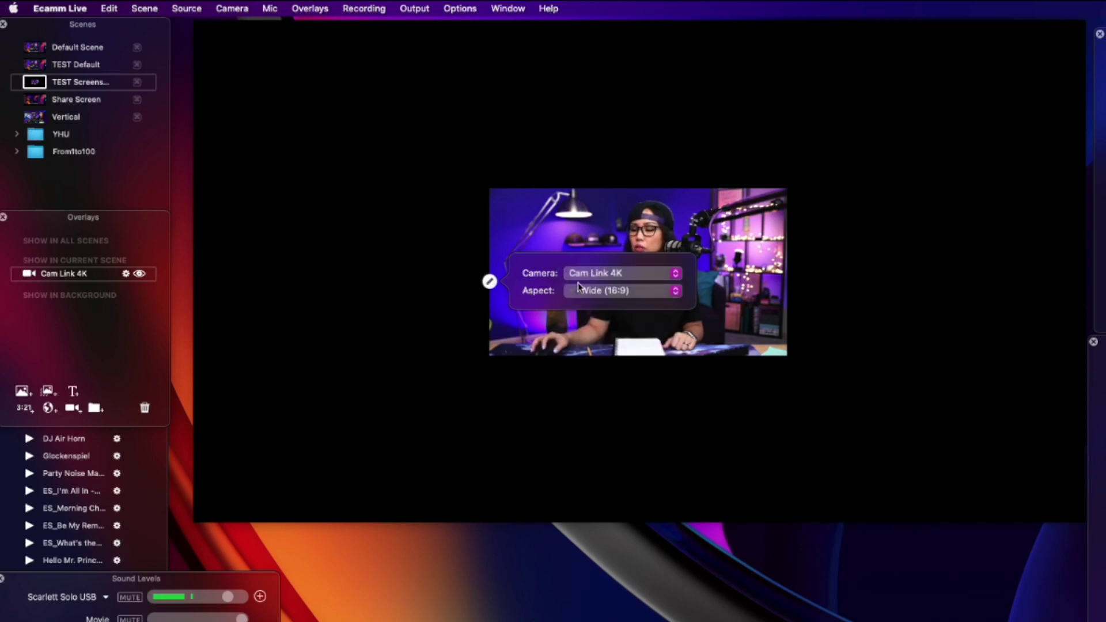
pyautogui.click(595, 293)
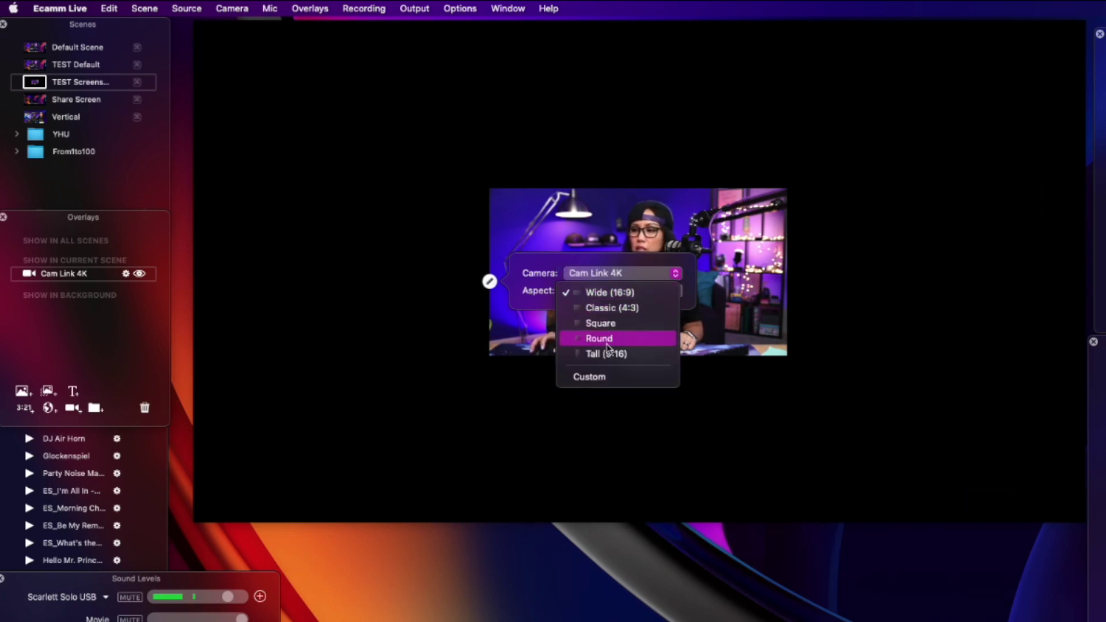
pyautogui.click(606, 342)
pyautogui.click(647, 361)
pyautogui.moveTo(572, 316); pyautogui.dragTo(1028, 489)
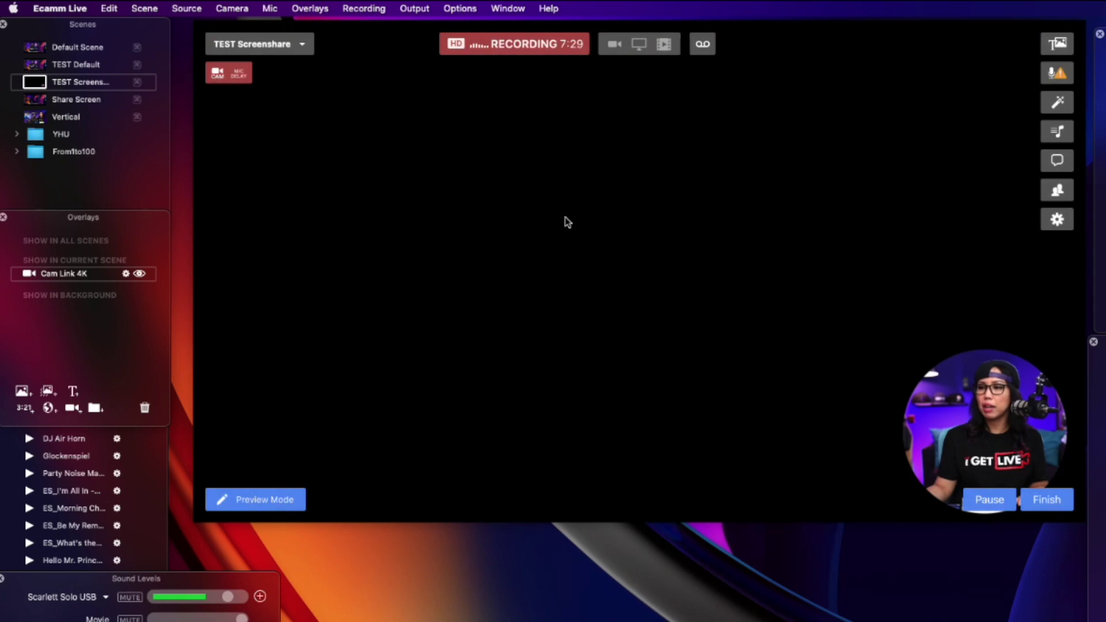
pyautogui.click(639, 51)
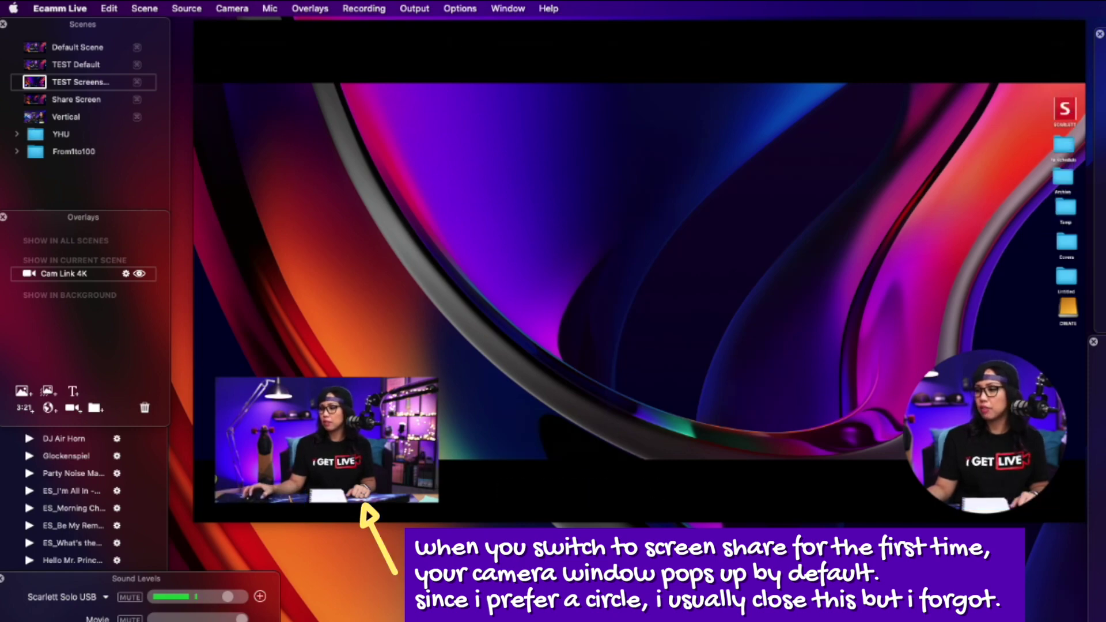
# Set the screen share to show only Google Chrome, then switch to TEST Default.
pyautogui.press('super+Tab')
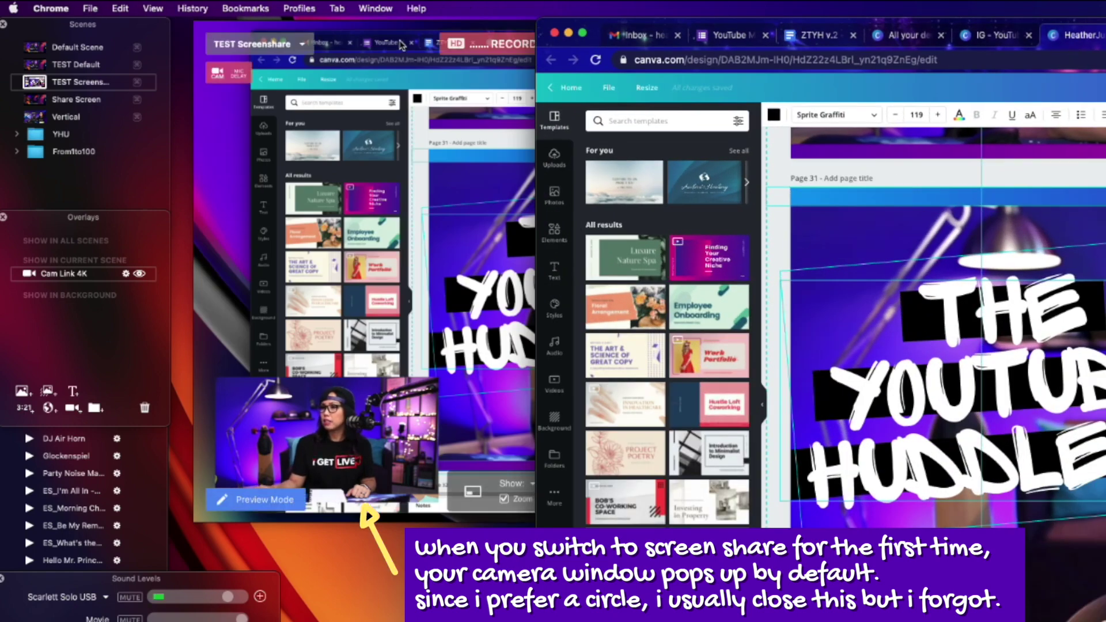
pyautogui.press('super+Tab')
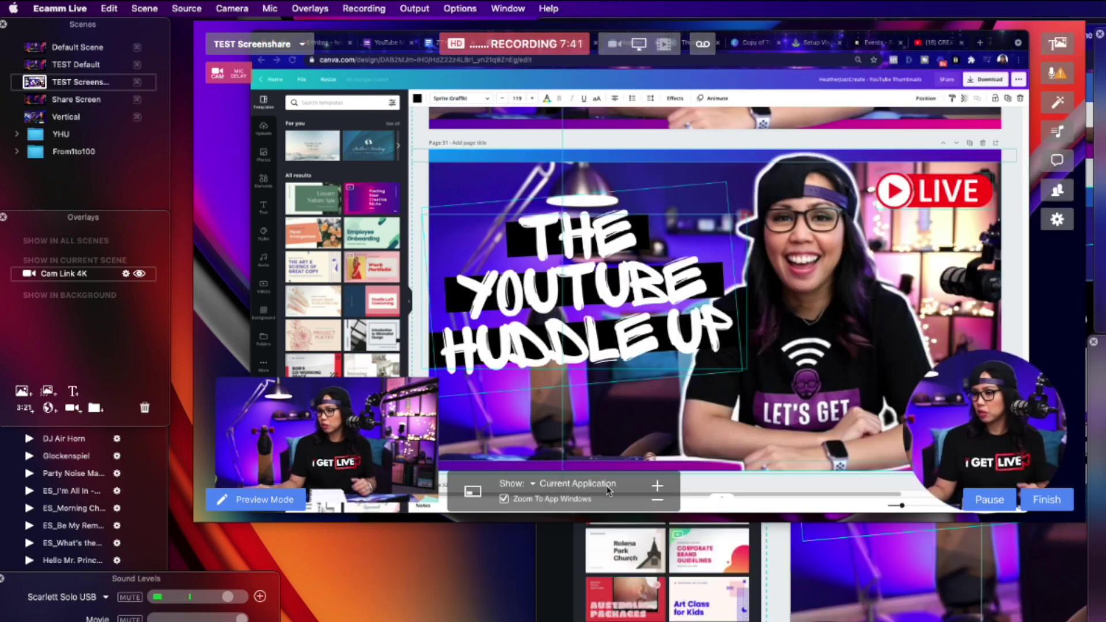
pyautogui.click(561, 489)
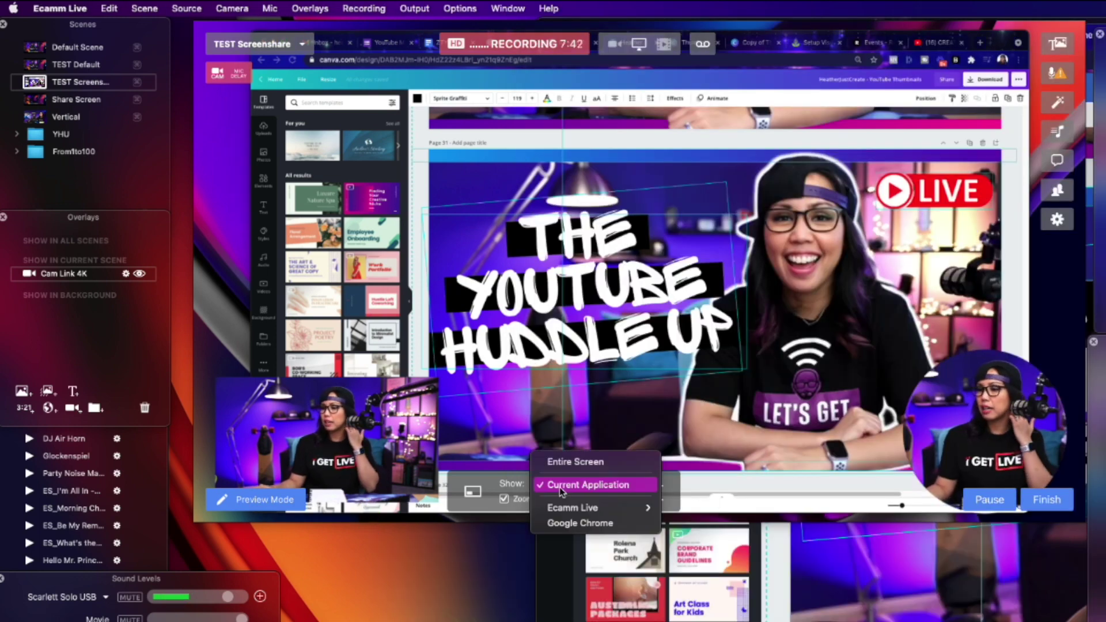
pyautogui.click(566, 523)
pyautogui.moveTo(481, 314)
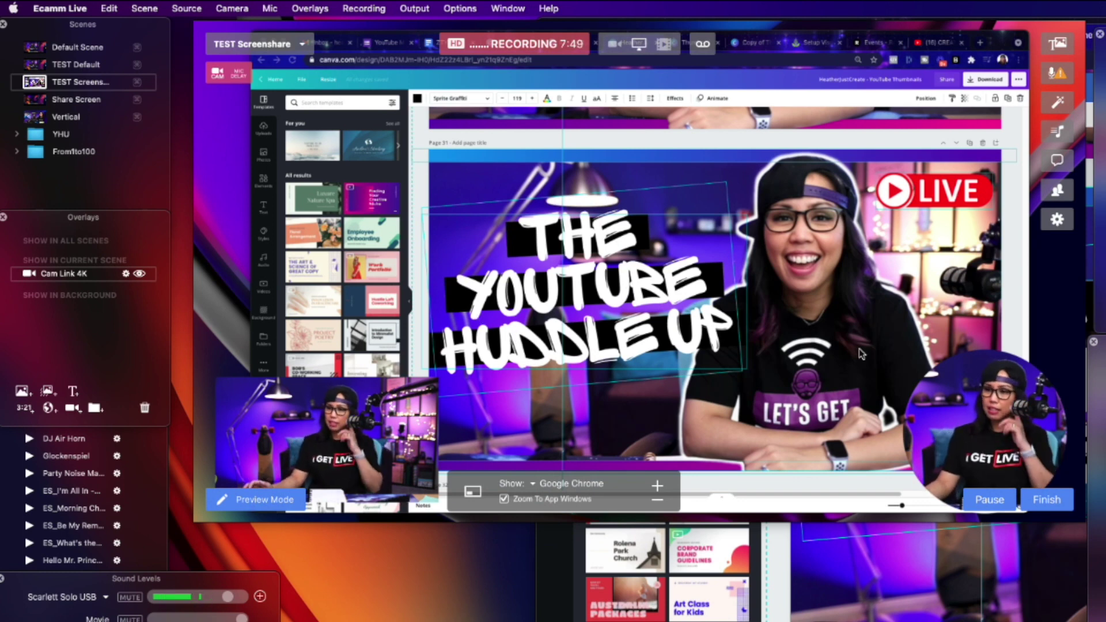
pyautogui.click(34, 66)
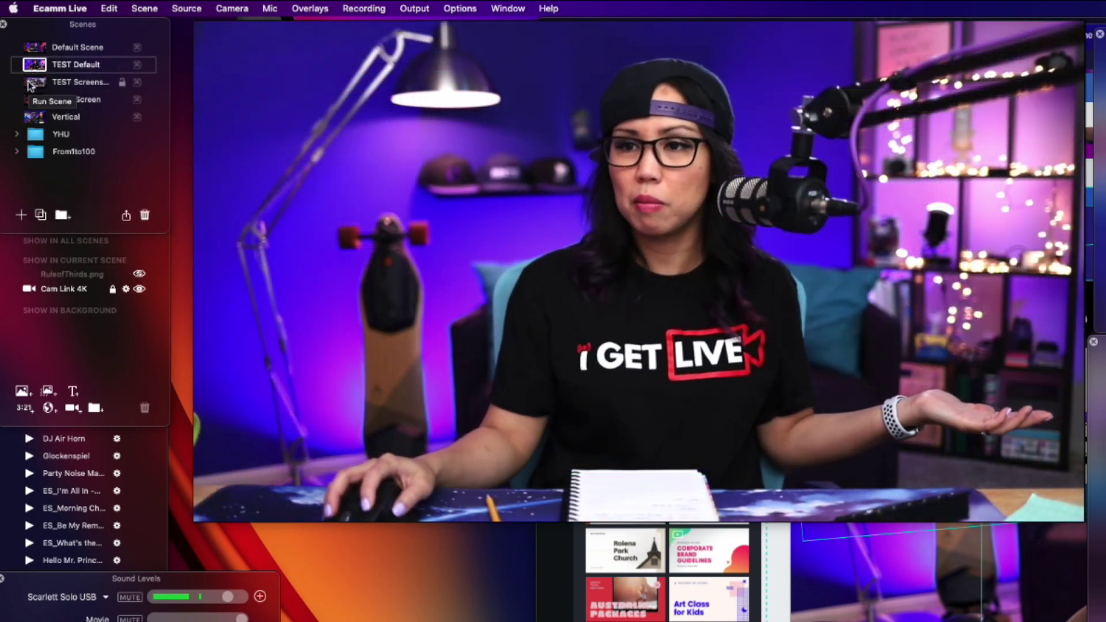
# Switch back to the TEST Screenshare scene showing Canva.
pyautogui.click(30, 84)
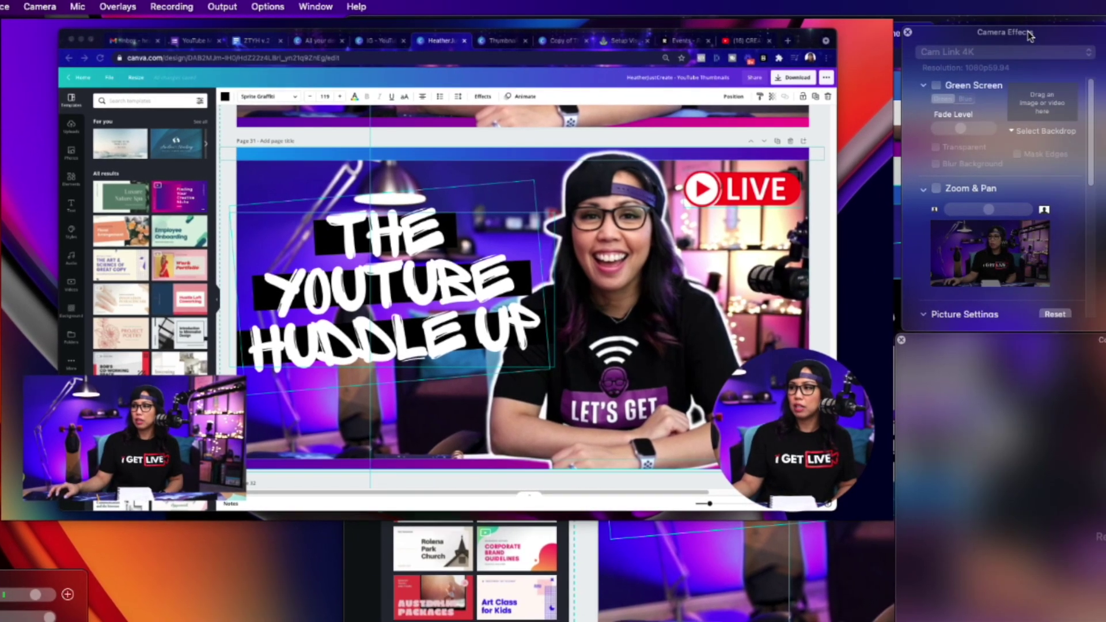
# Enable Zoom & Pan on Cam Link 4K, zoom in closer, and pan to reframe the shot.
pyautogui.click(935, 190)
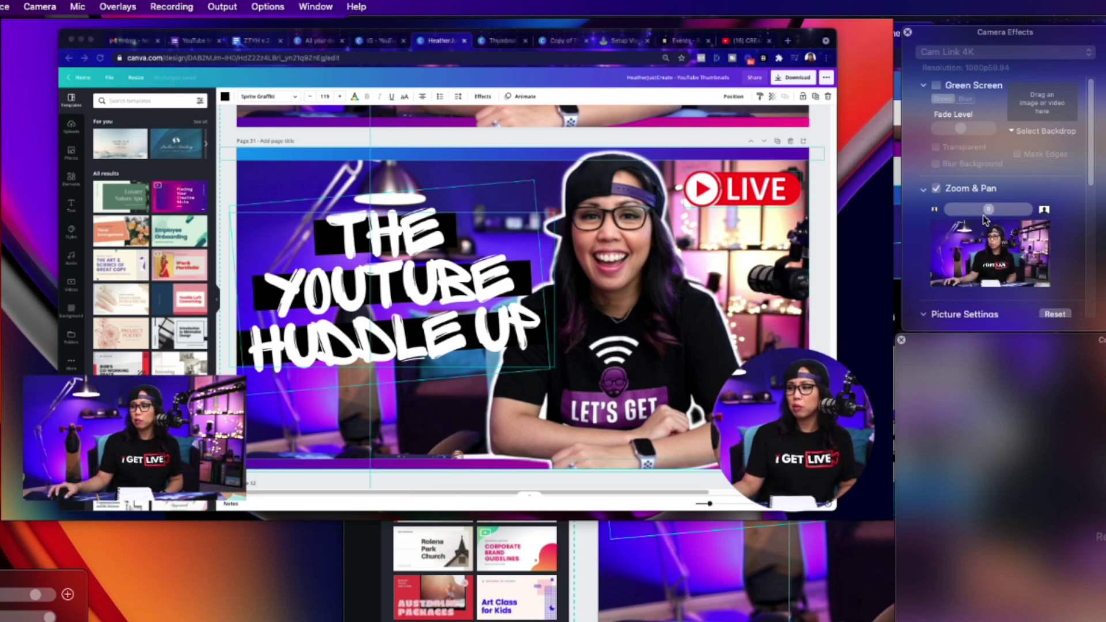
pyautogui.moveTo(987, 215)
pyautogui.mouseDown()
pyautogui.moveTo(1015, 217)
pyautogui.moveTo(1002, 214)
pyautogui.mouseUp()
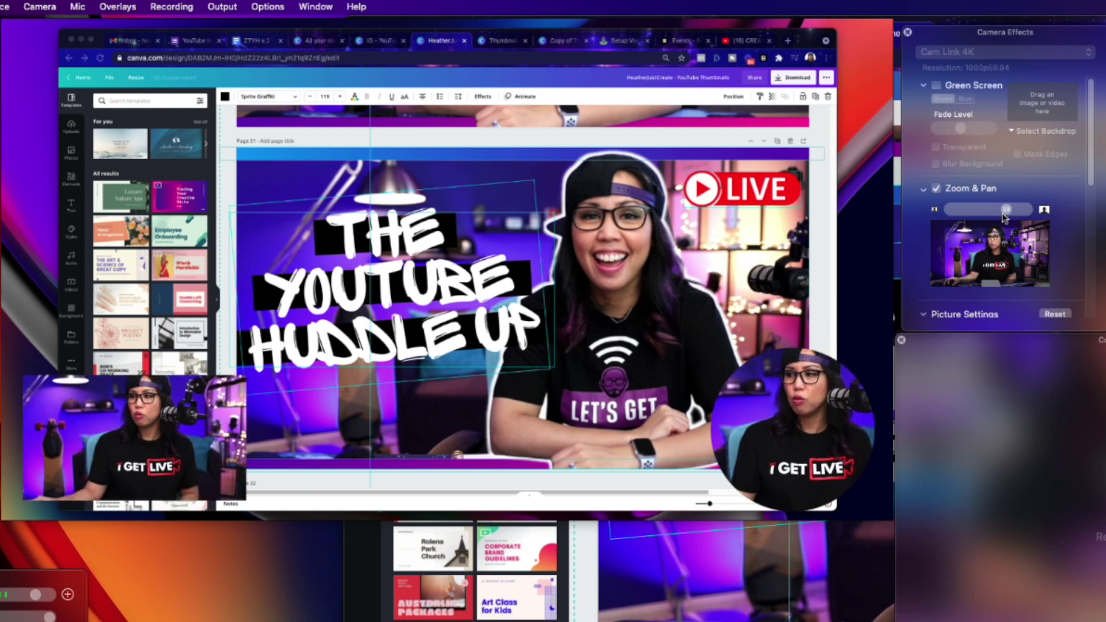
pyautogui.moveTo(1003, 267); pyautogui.dragTo(1019, 266)
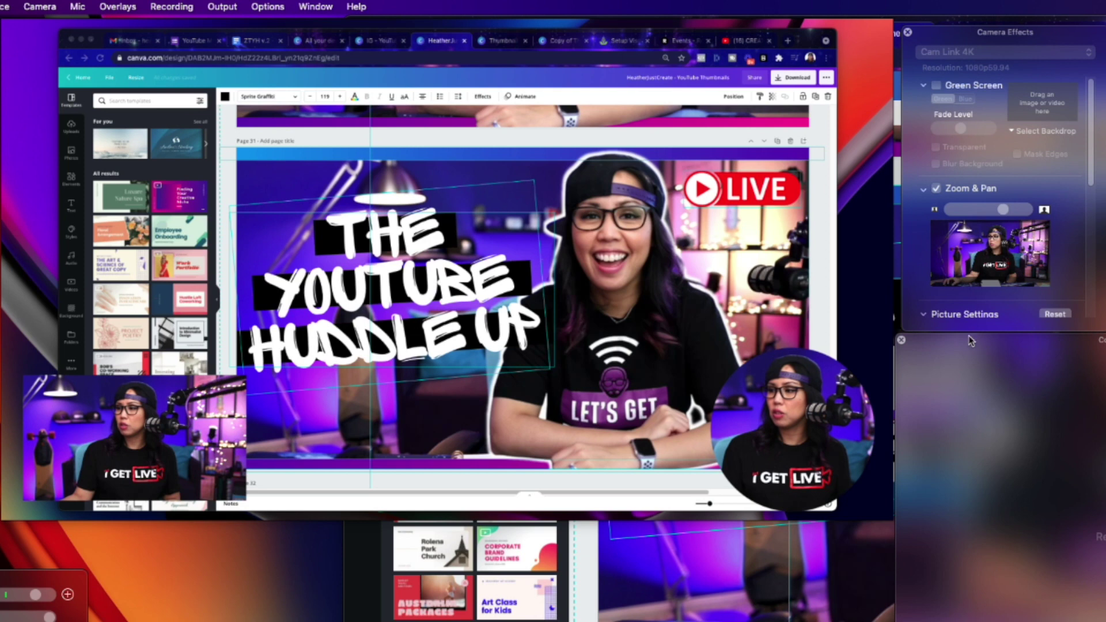
pyautogui.click(901, 340)
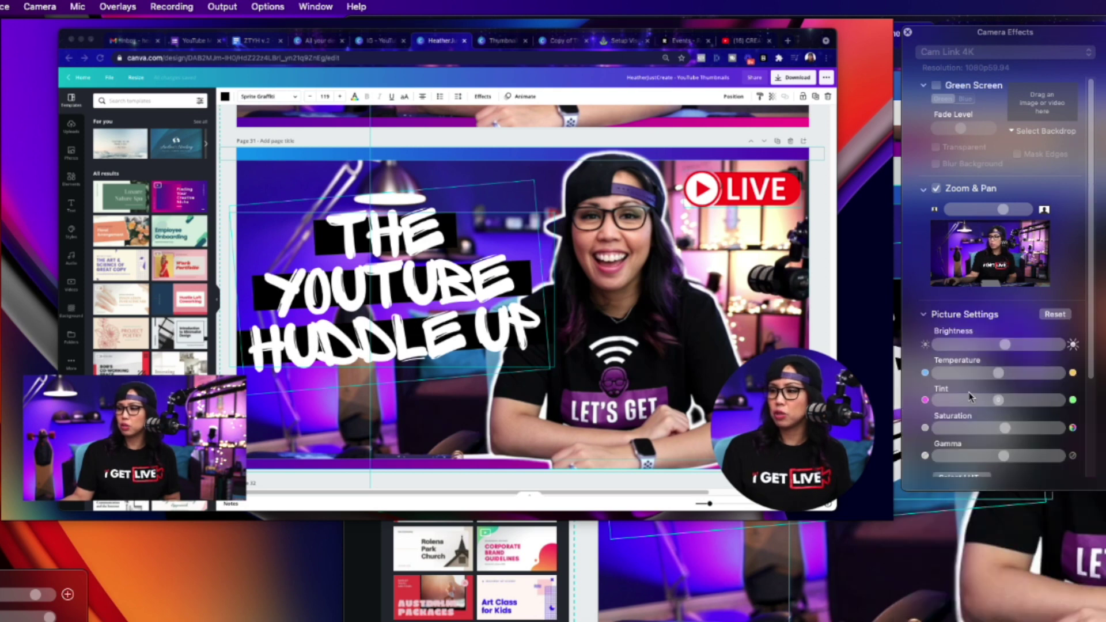